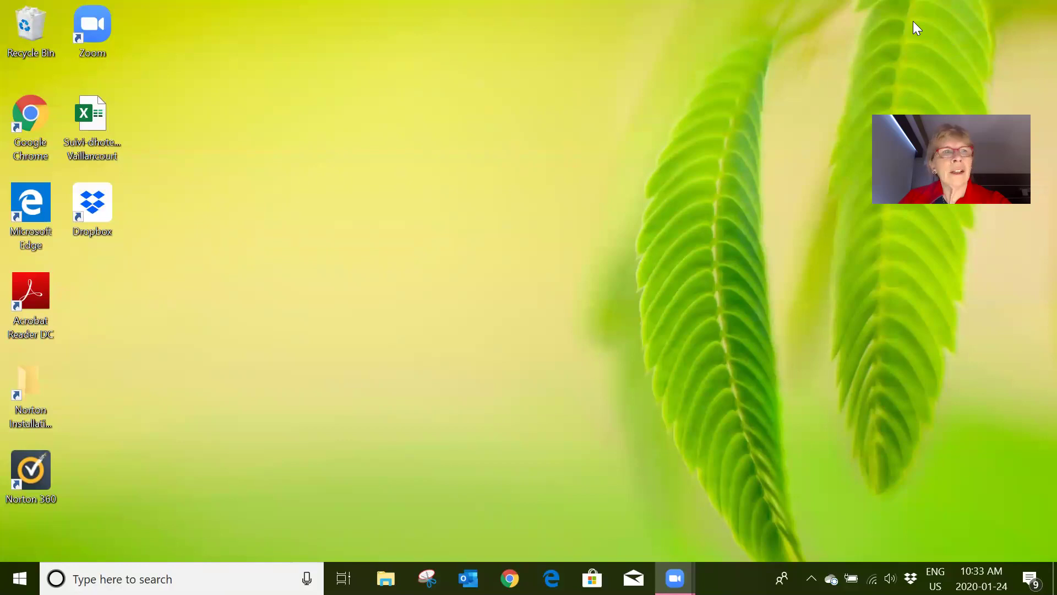
- Launch the browser, go to my.tupperware.ca, and open the My Sales login in a new tab
double_click(18, 130)
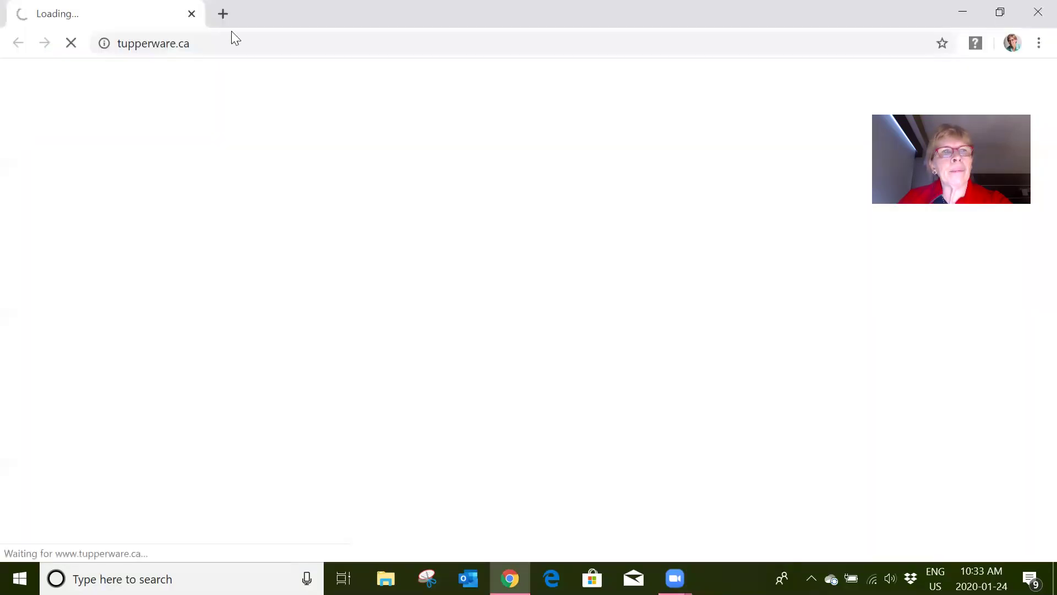
click(234, 42)
text(my)
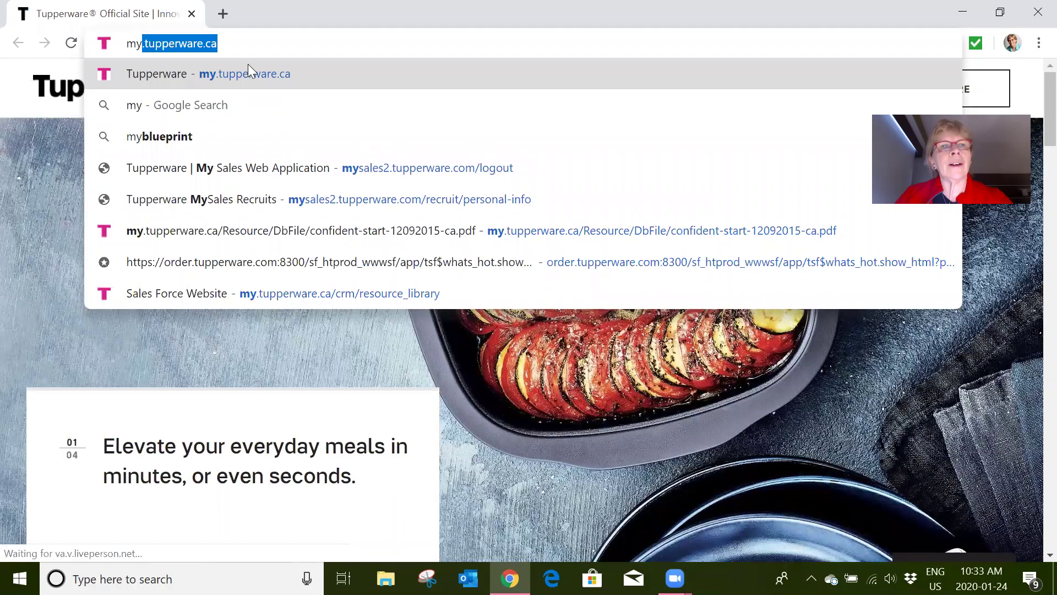
key(Return)
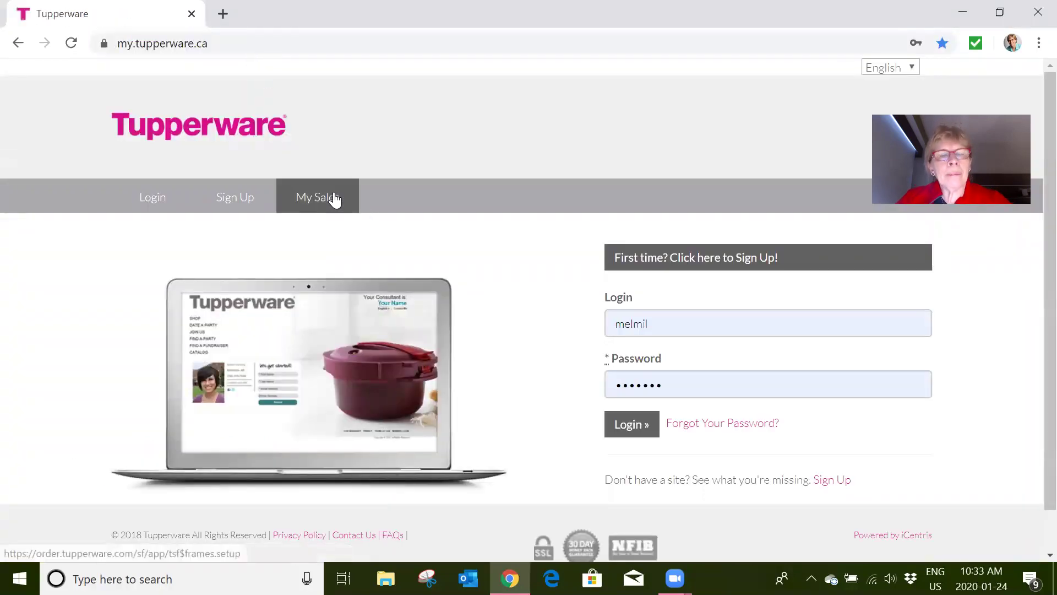
click(333, 198)
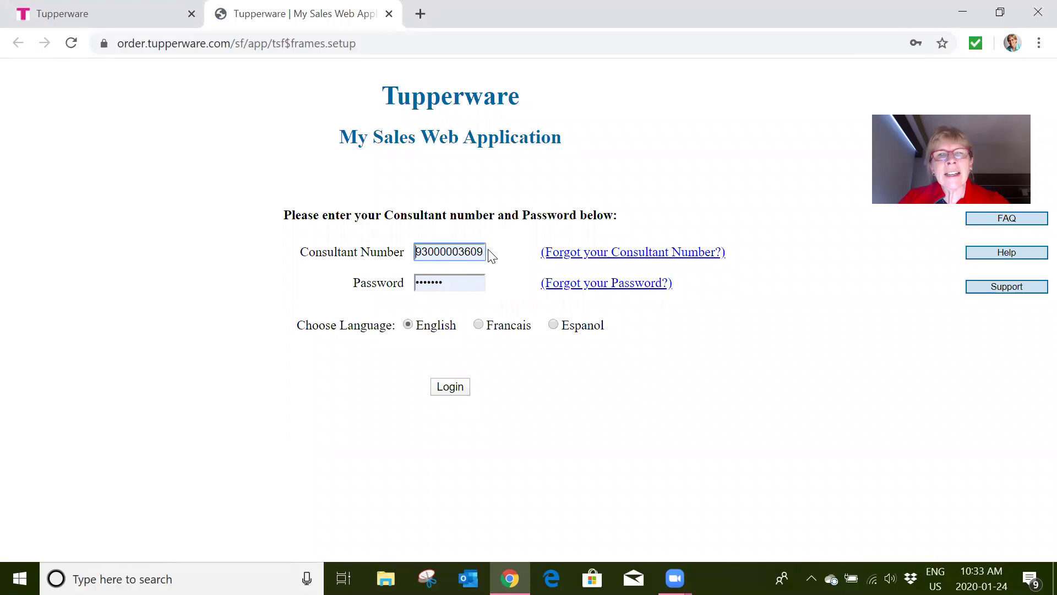
- Log in to My Sales with the consultant number and password
drag(485, 250, 339, 245)
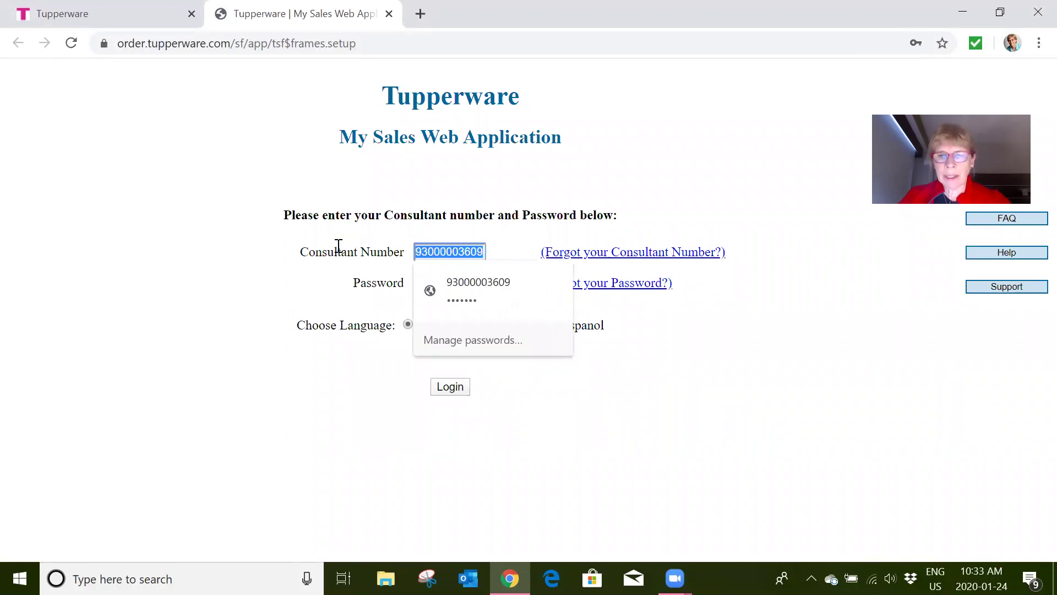
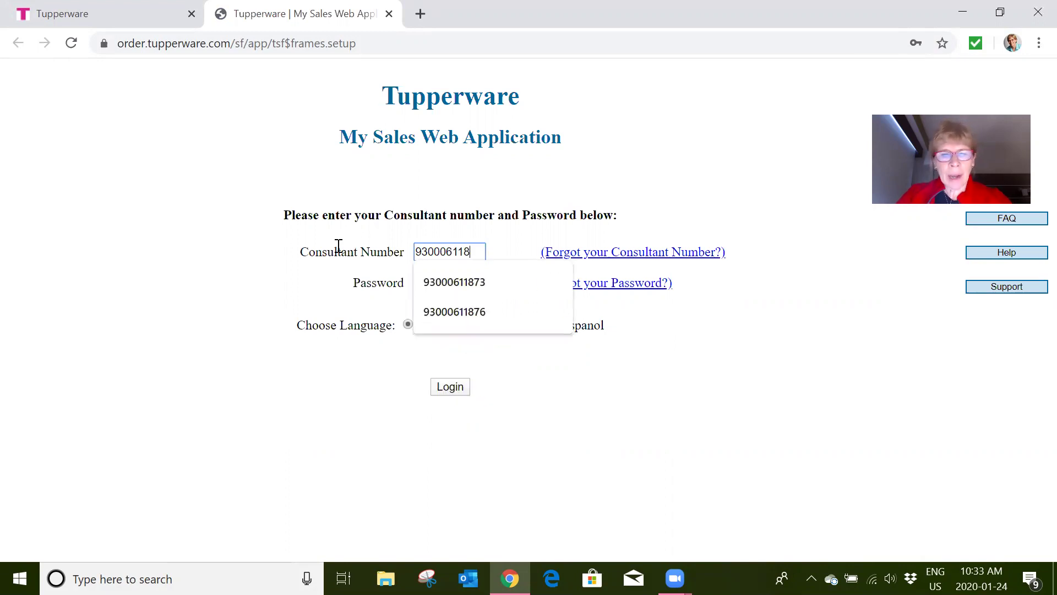
key(Down)
key(Return)
click(418, 281)
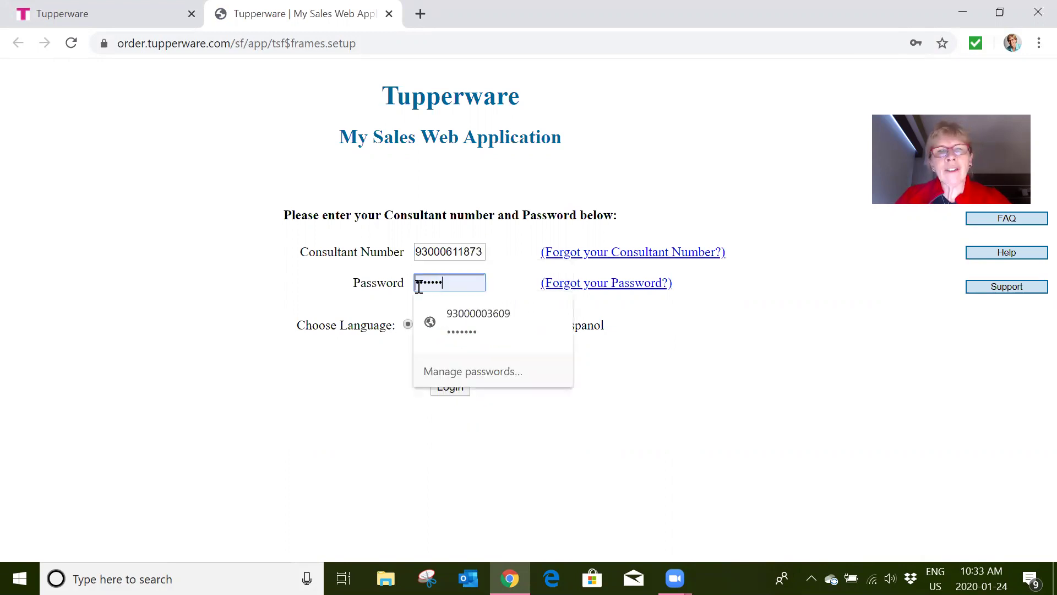
drag(418, 282, 345, 292)
text(•)
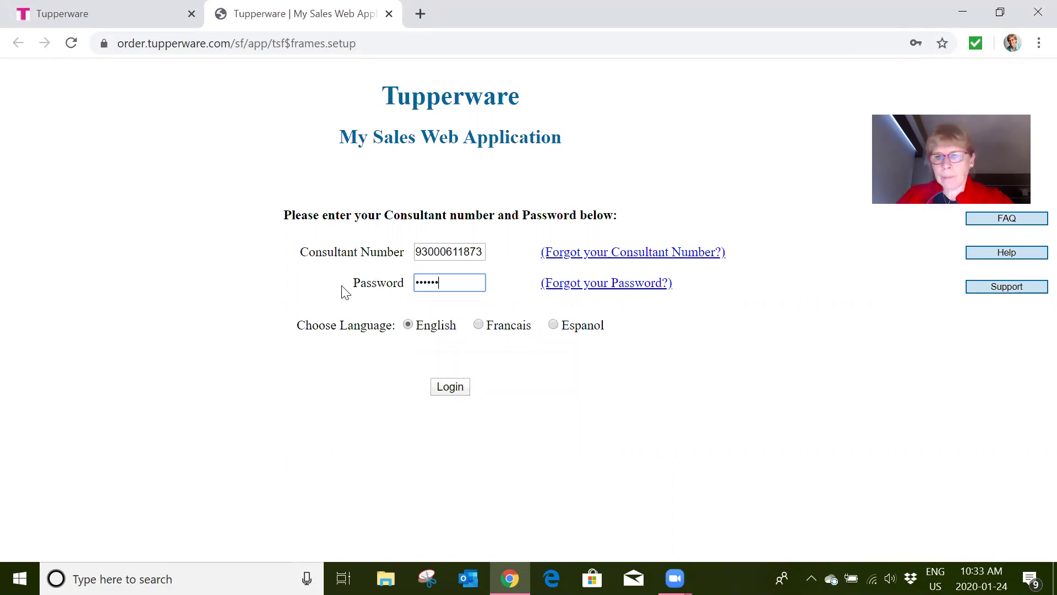
key(Return)
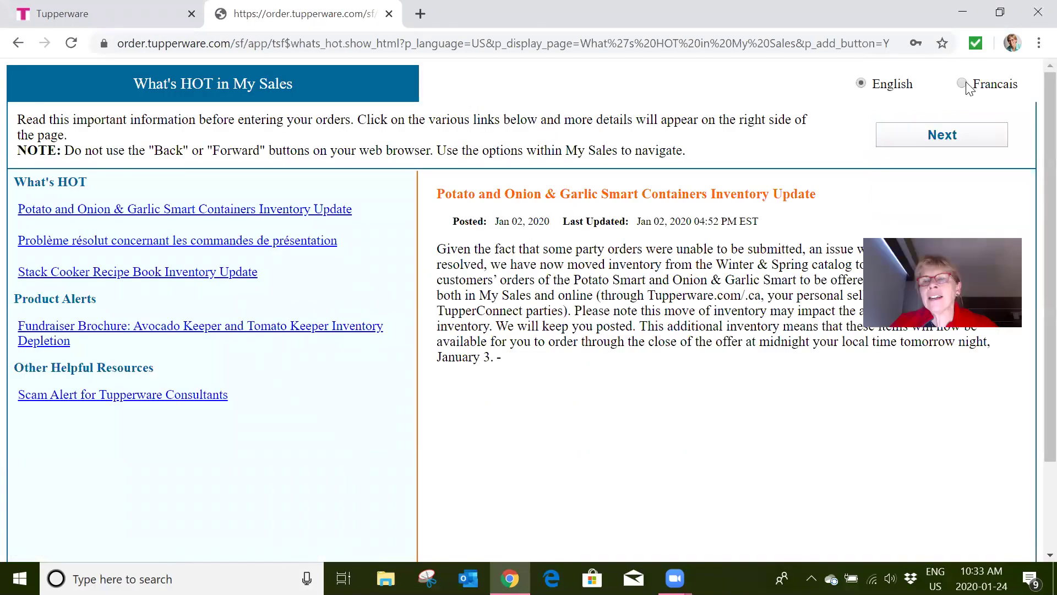
- Continue past What's HOT to Party History and open the Feb 23 party's setup details
click(943, 135)
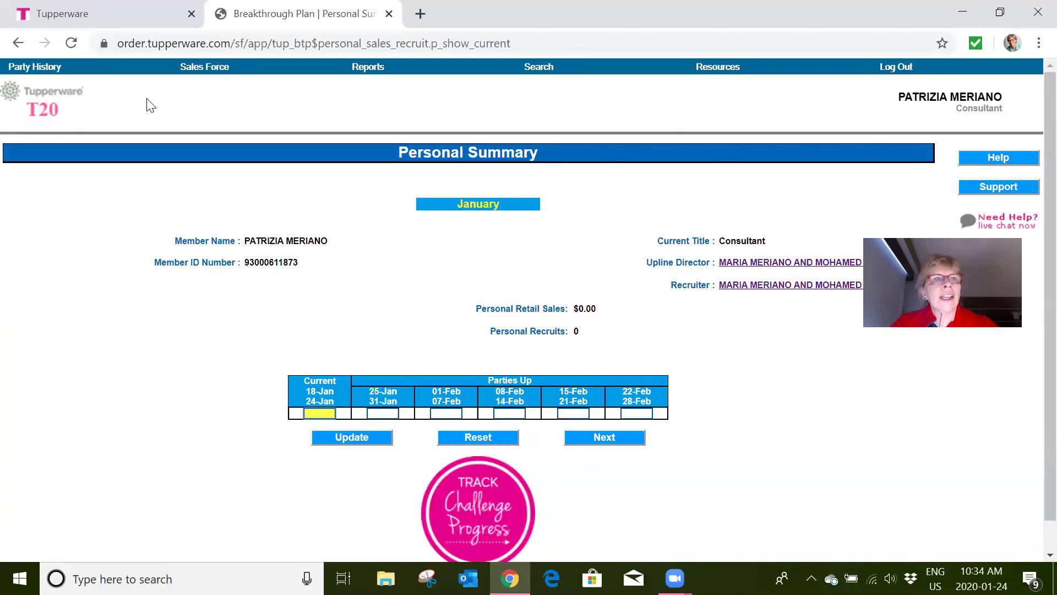
click(36, 69)
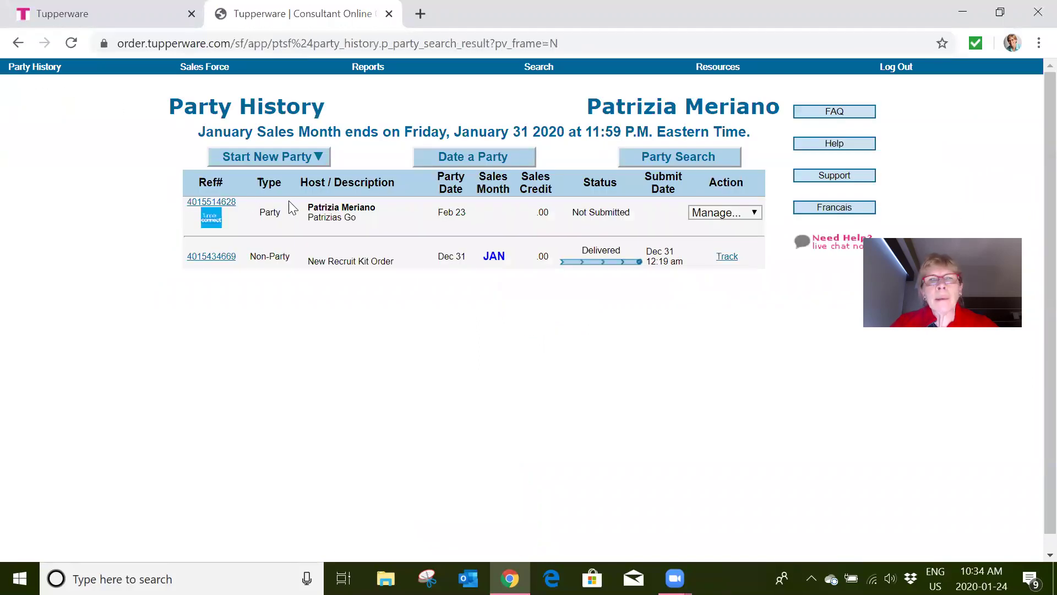
click(214, 203)
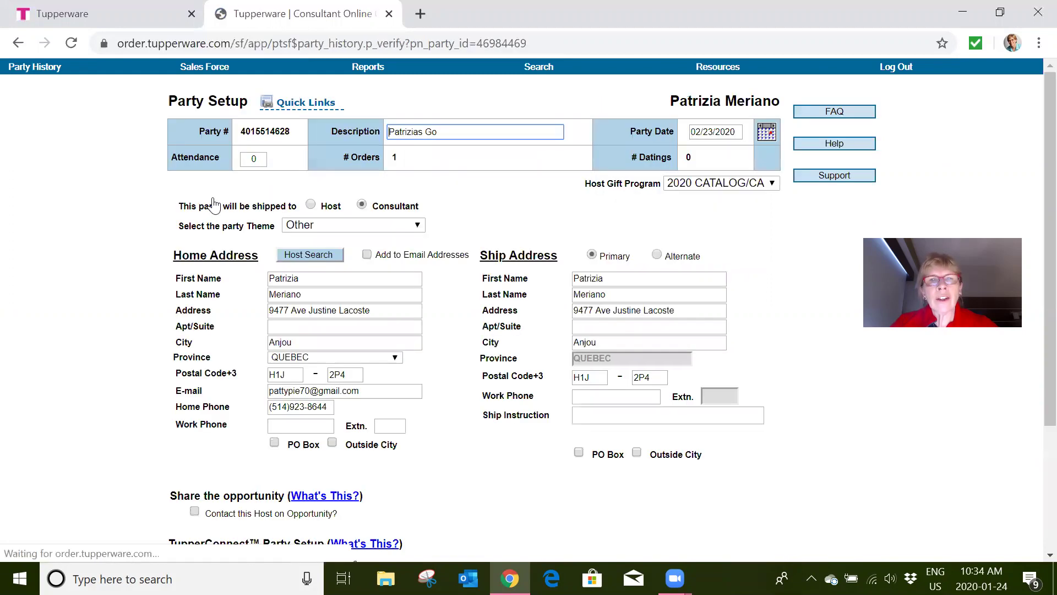
scroll(341, 296, down, 3)
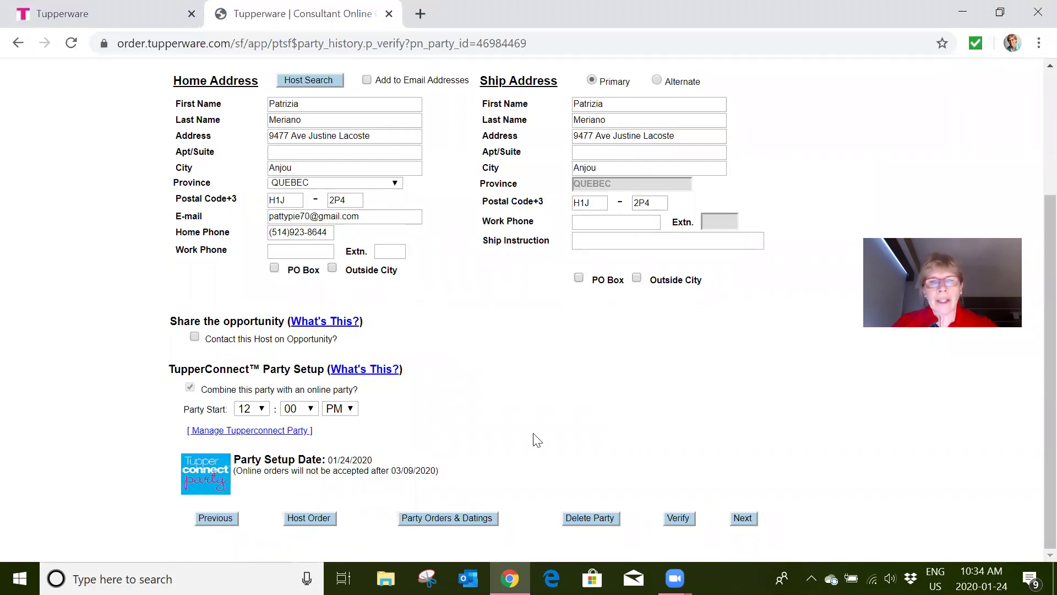
- Start the host order, confirm the host address, and continue past the empty Item Entry page
click(309, 519)
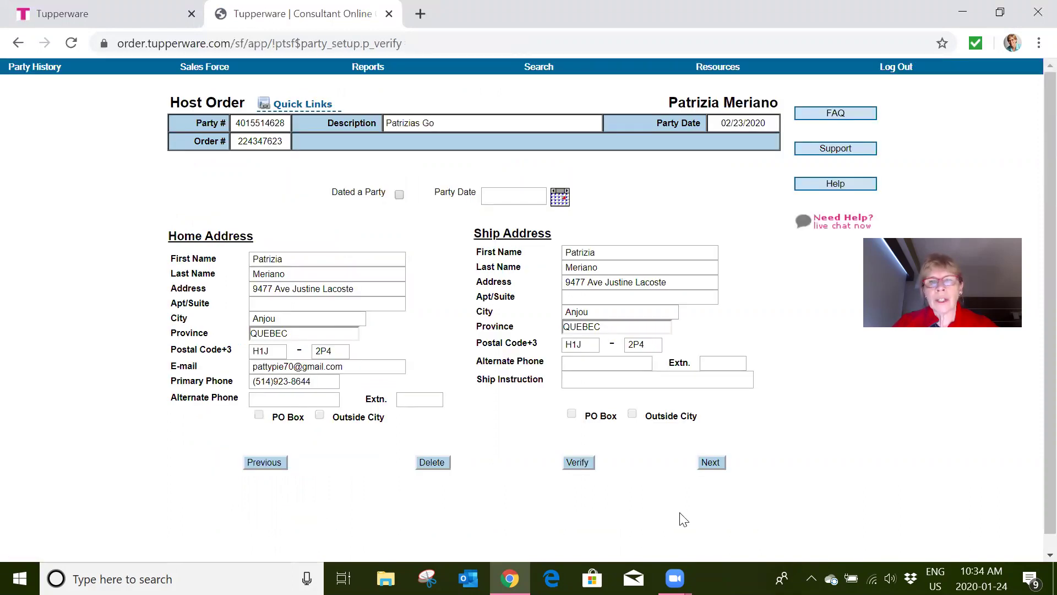
click(709, 464)
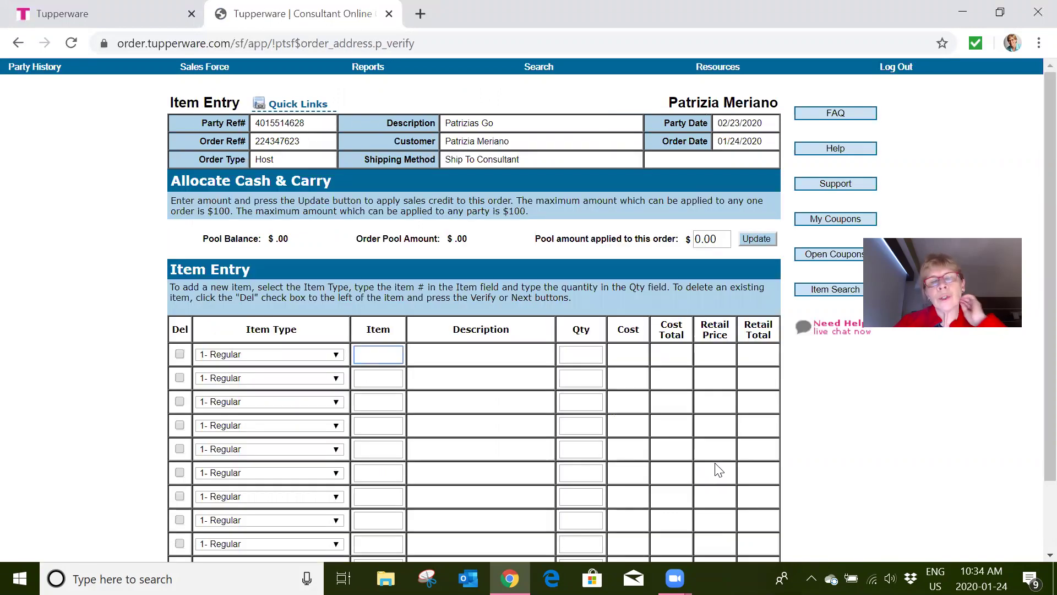
scroll(641, 468, down, 2)
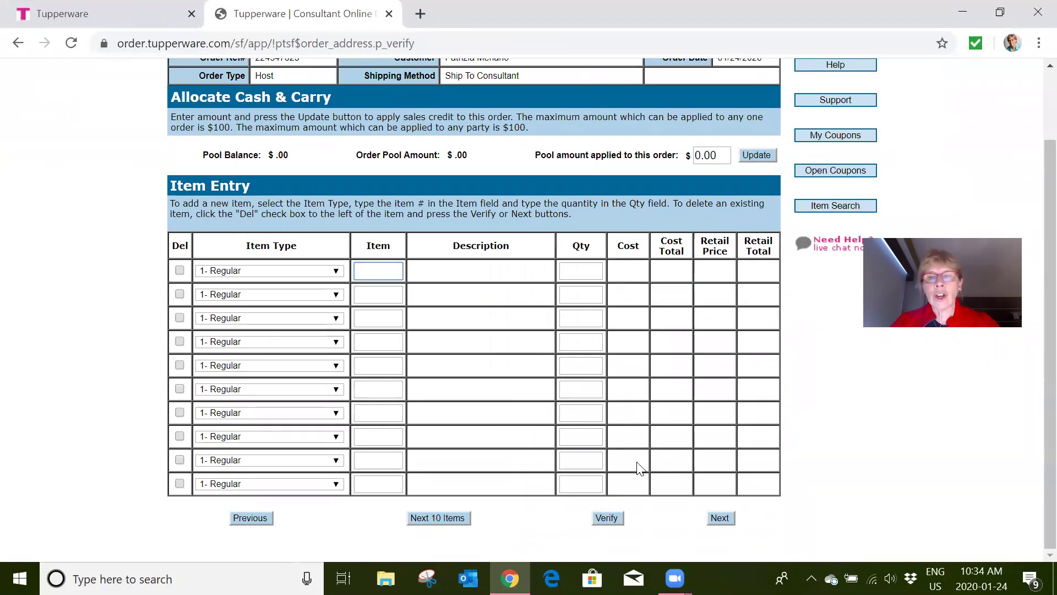
click(725, 520)
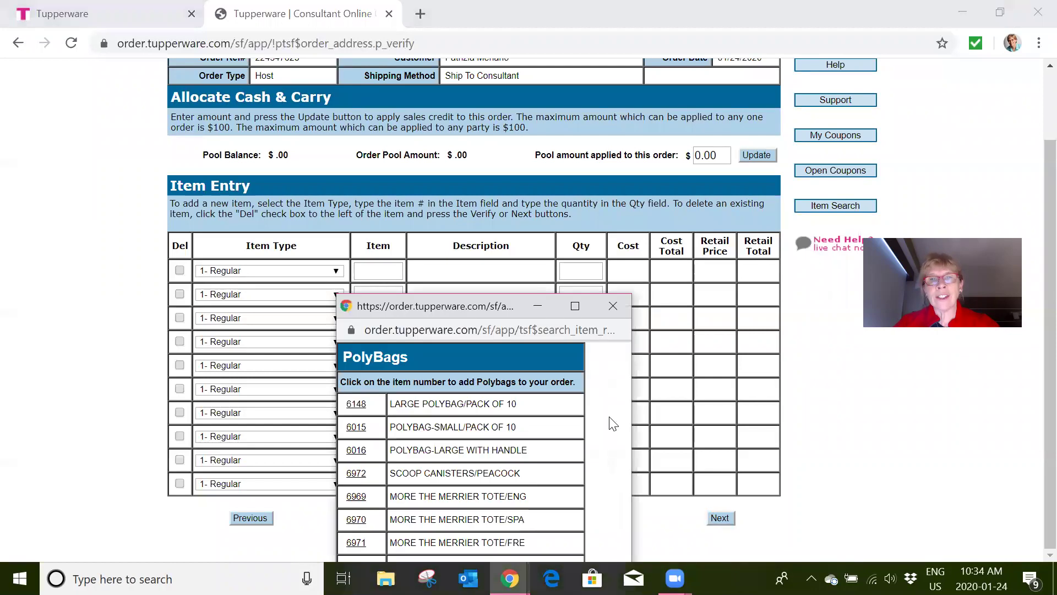
click(609, 305)
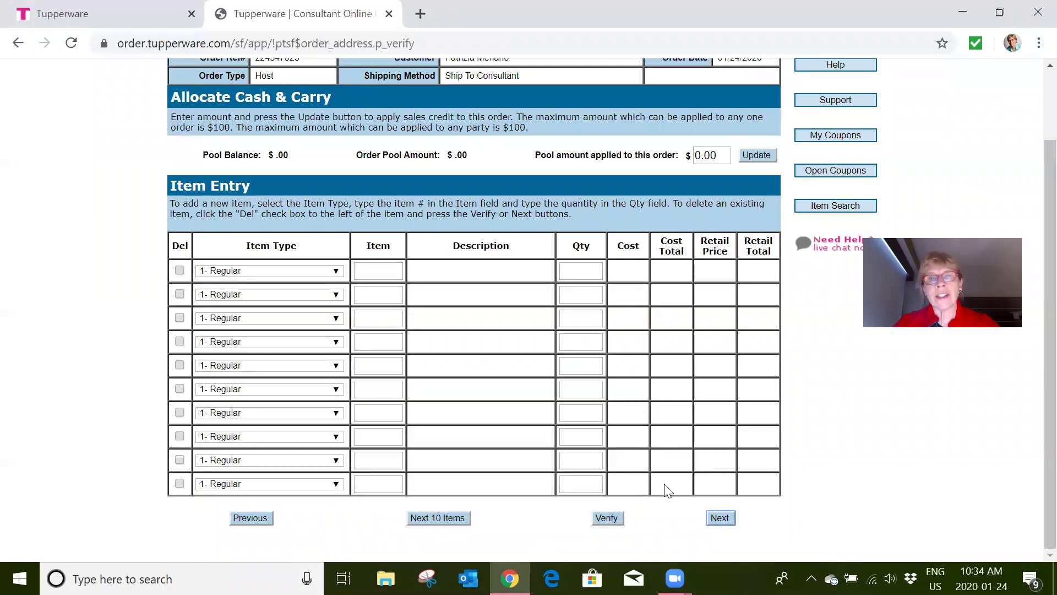
click(723, 522)
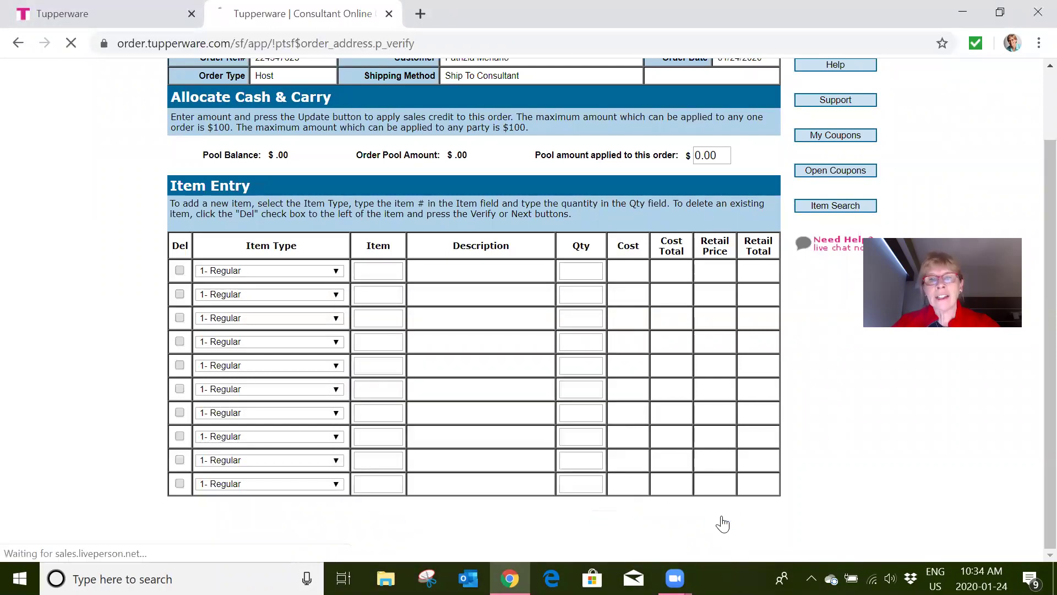
- Review Host Rewards at the top: $0.00 total party sales and host not qualified
scroll(698, 421, up, 6)
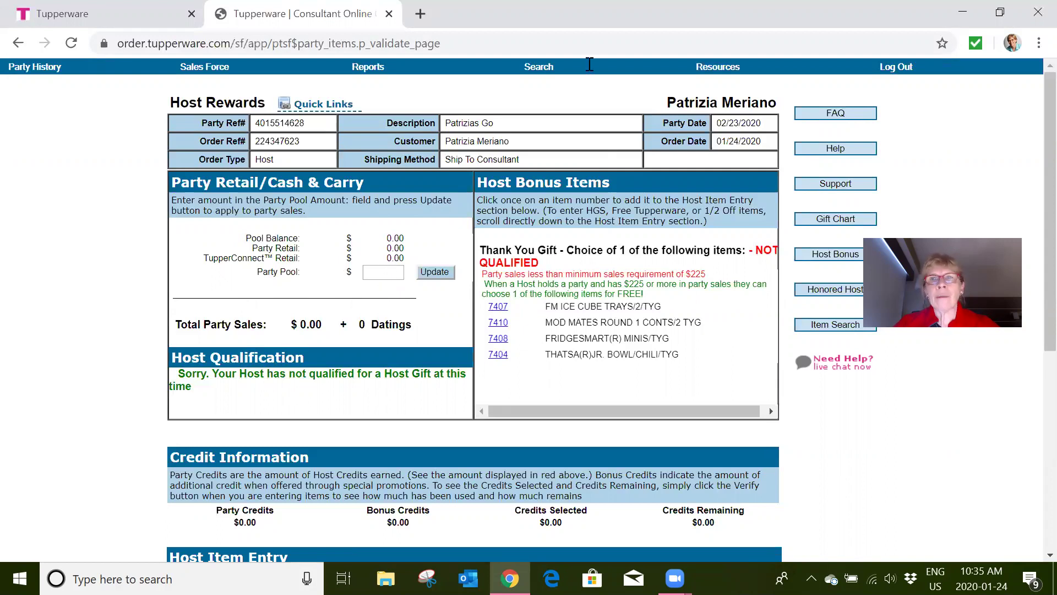
- Open the My Tupperware web office in a new tab and dismiss the welcome popup
click(724, 71)
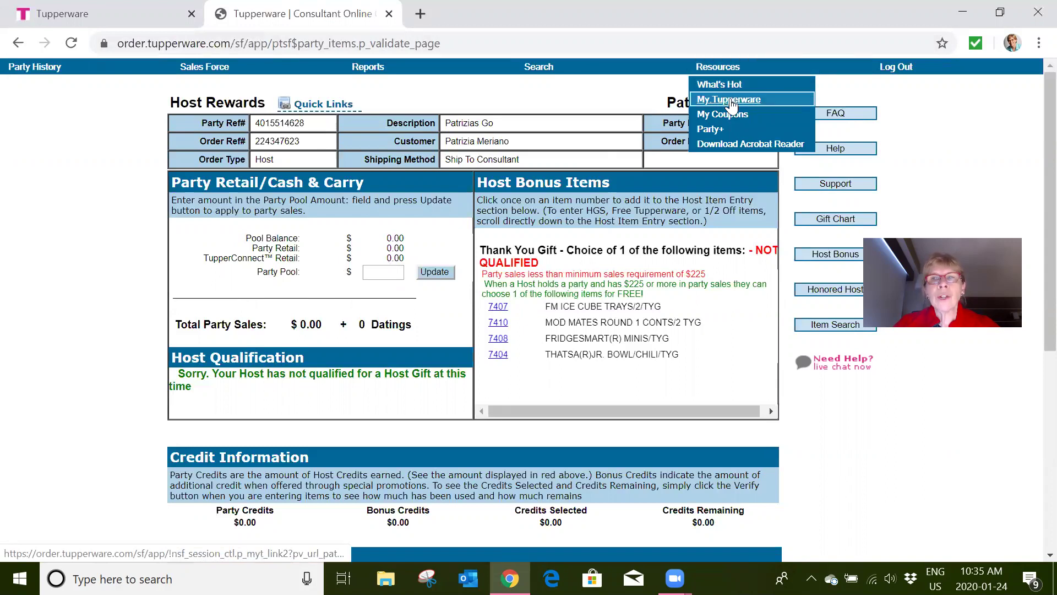
click(731, 100)
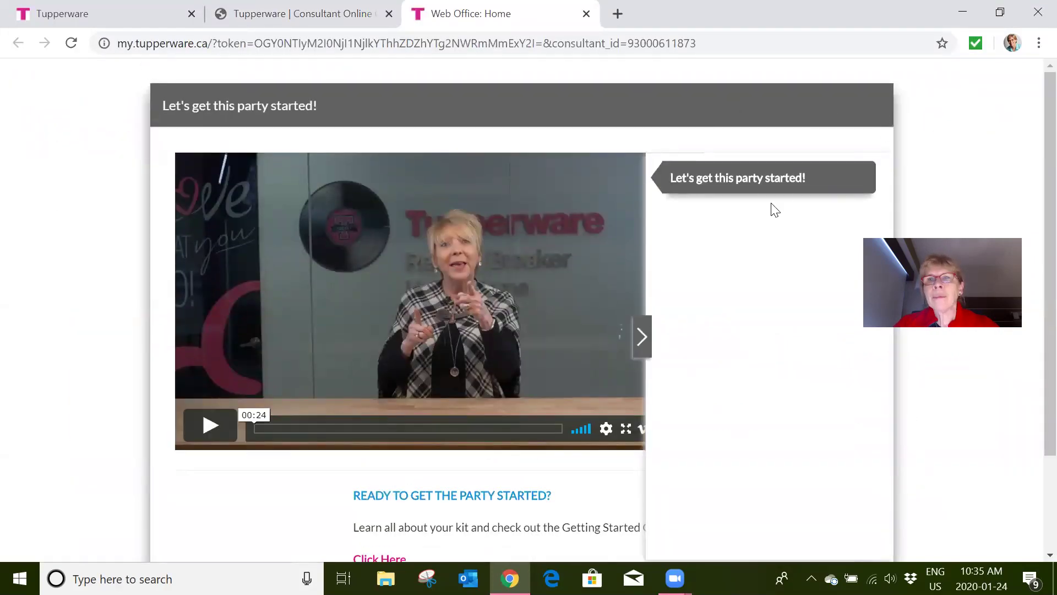
scroll(738, 241, down, 2)
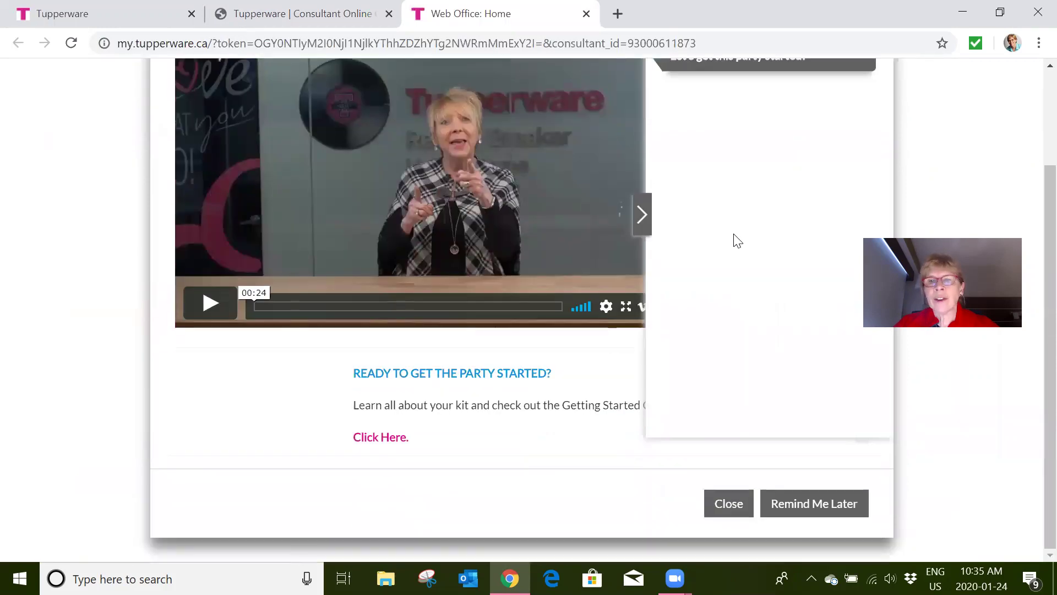
scroll(735, 239, up, 2)
scroll(735, 240, down, 2)
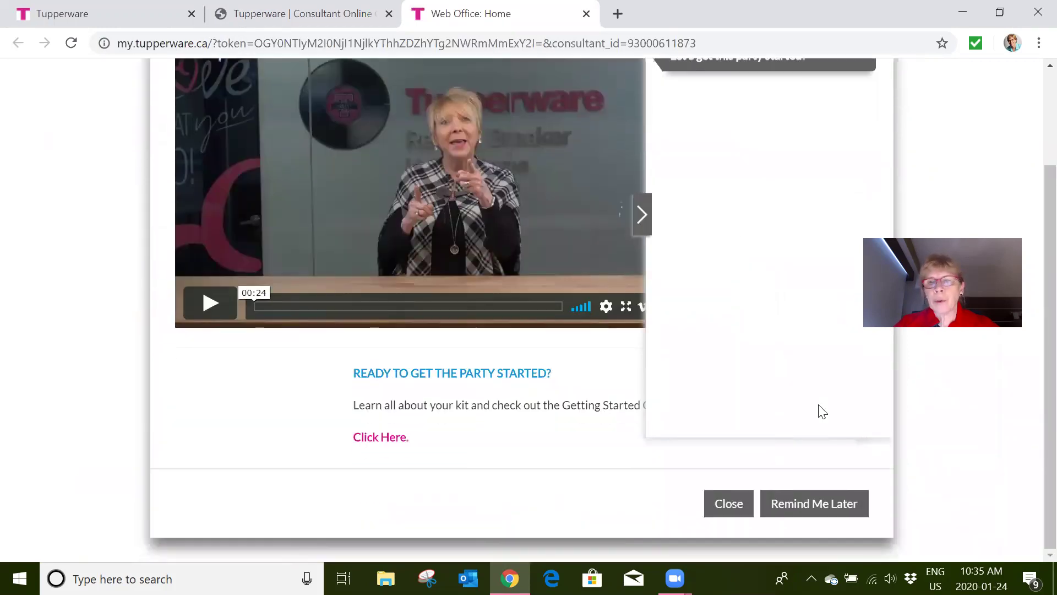
click(832, 502)
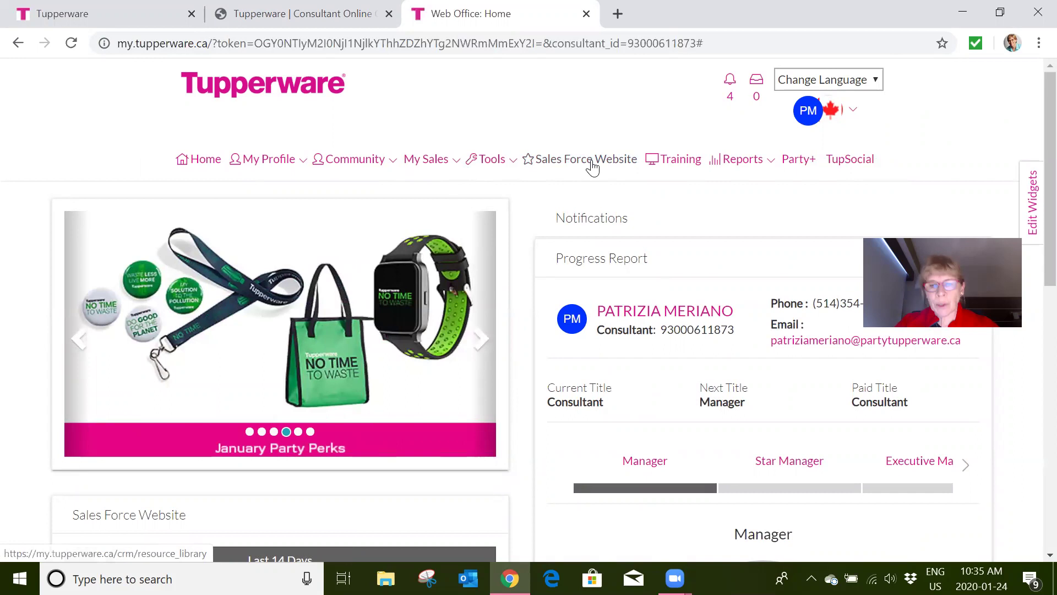
- Open the Sales Force Website library's Last 14 Days resources and scroll through them
click(592, 162)
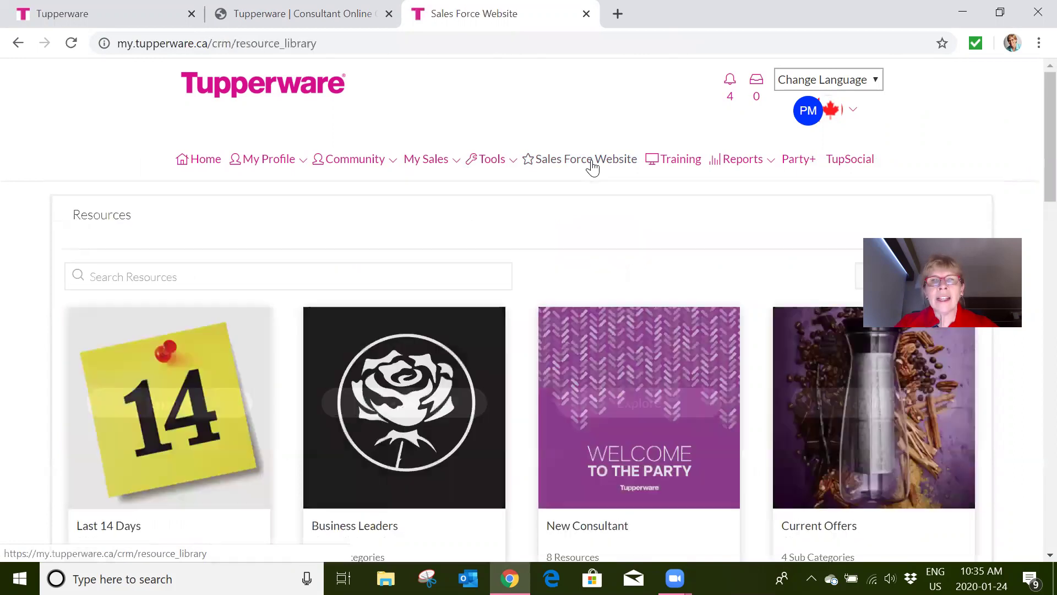
scroll(574, 313, down, 8)
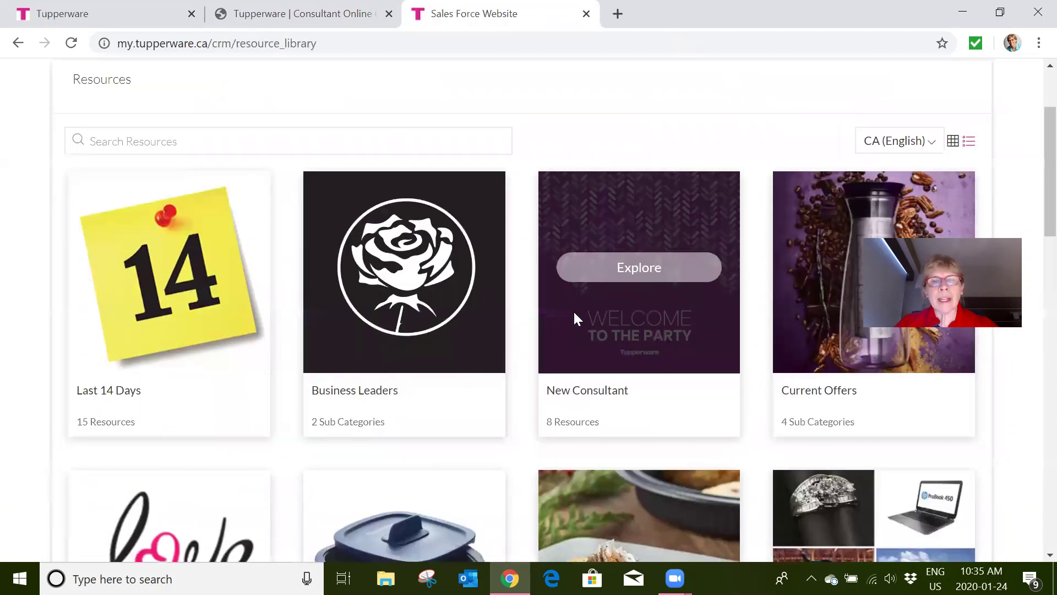
scroll(574, 311, down, 3)
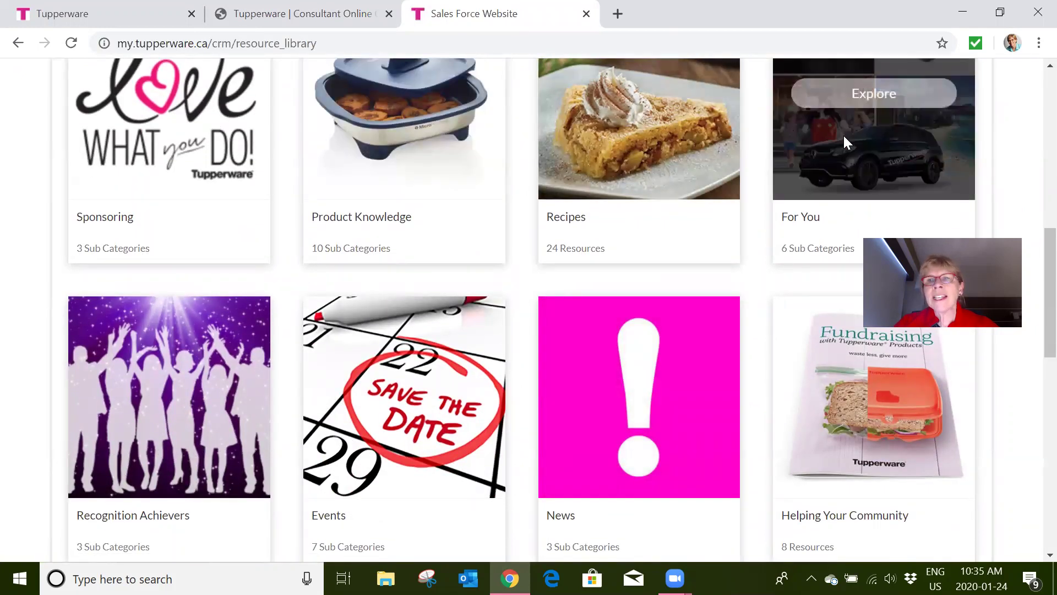
scroll(526, 252, up, 2)
scroll(526, 252, up, 8)
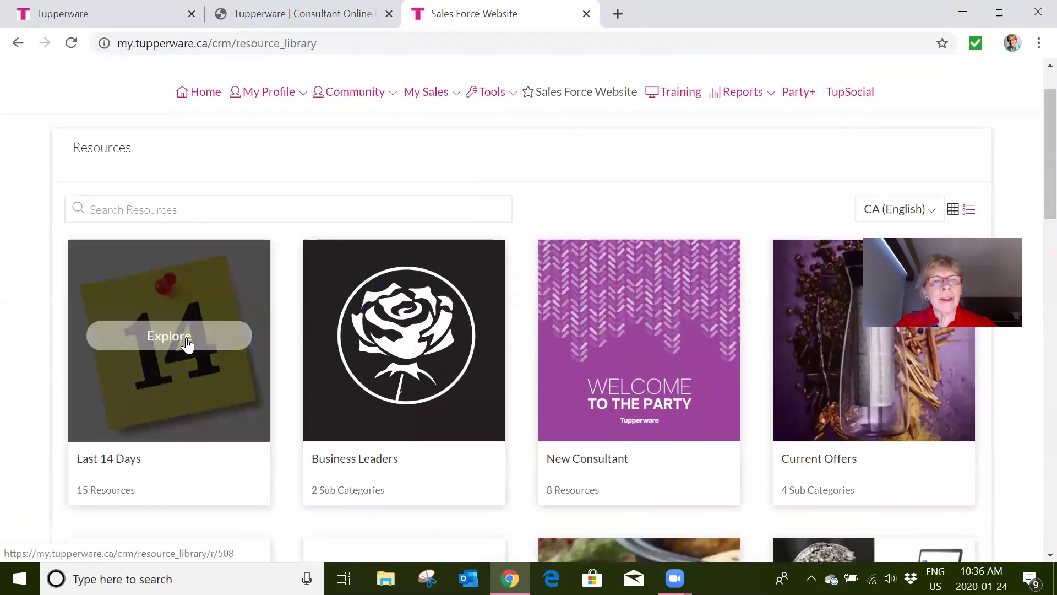
click(187, 340)
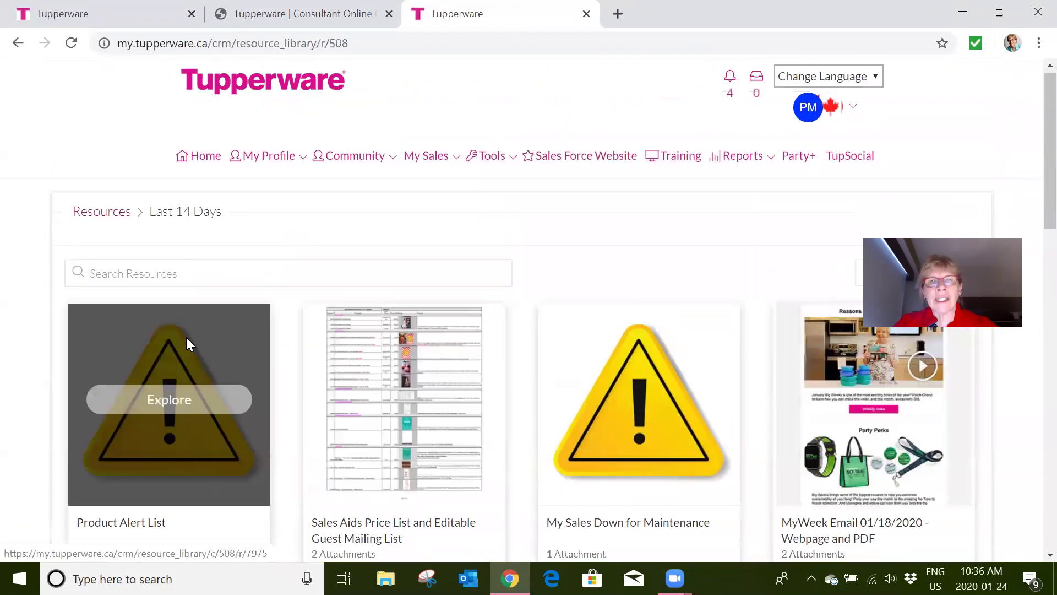
scroll(411, 333, down, 7)
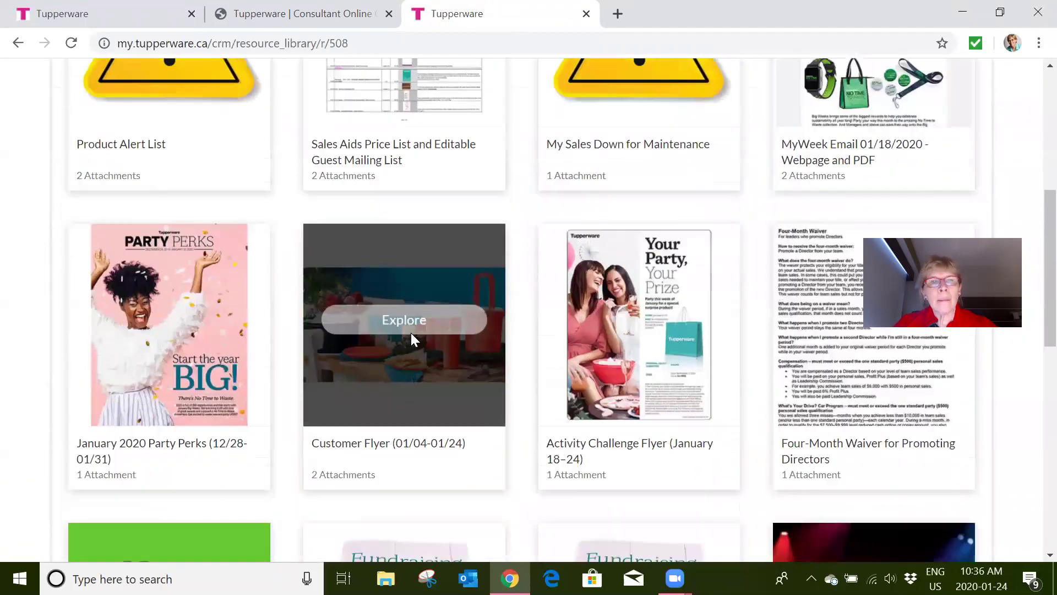
scroll(410, 332, down, 1)
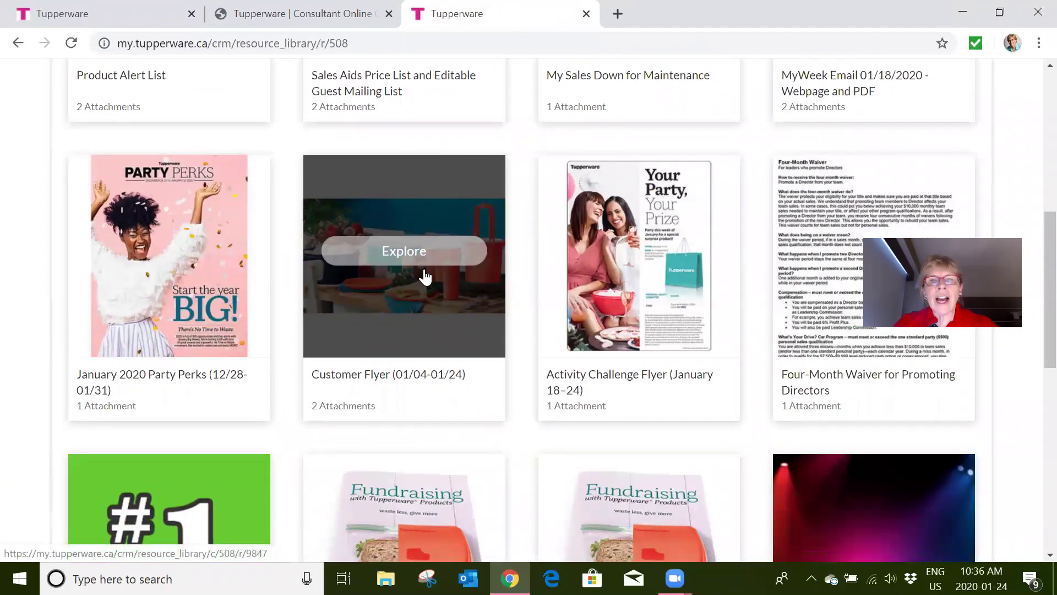
scroll(417, 318, down, 2)
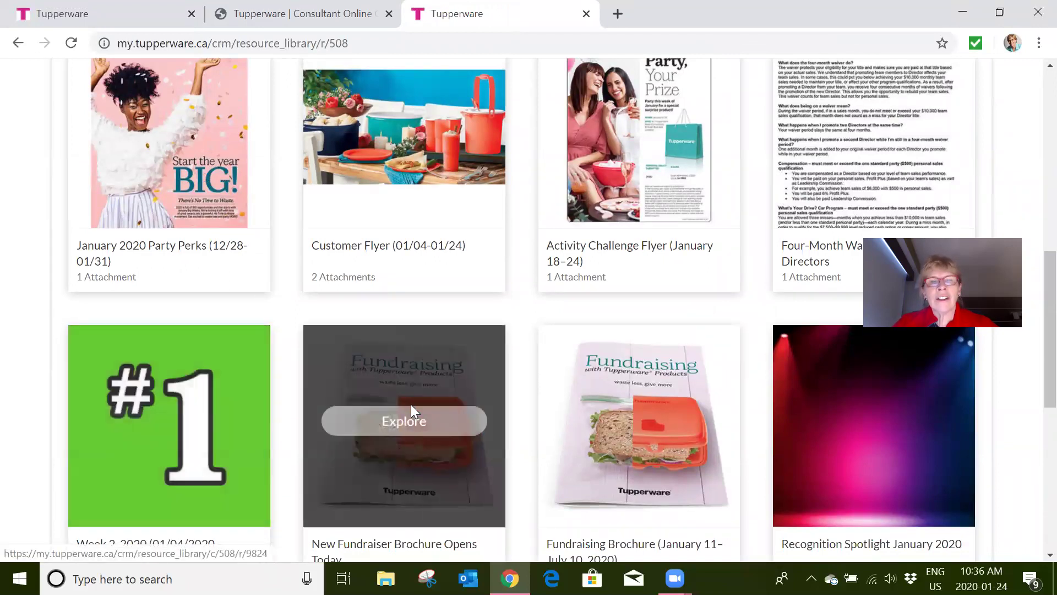
scroll(412, 406, up, 10)
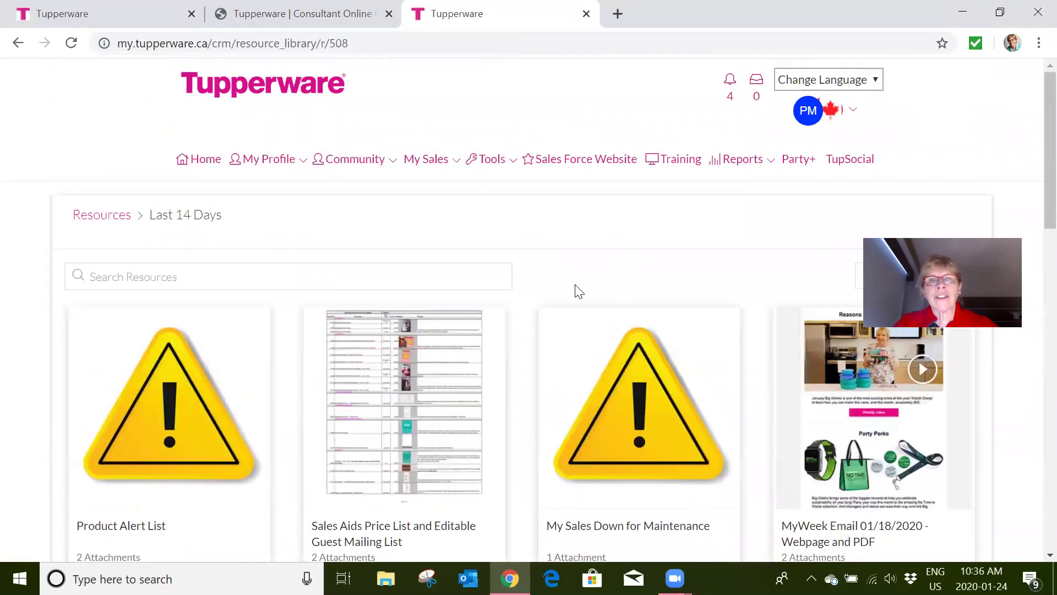
- Open TupSocial in a new tab and browse its Post Creator, Content Planner and Training tiles
click(856, 163)
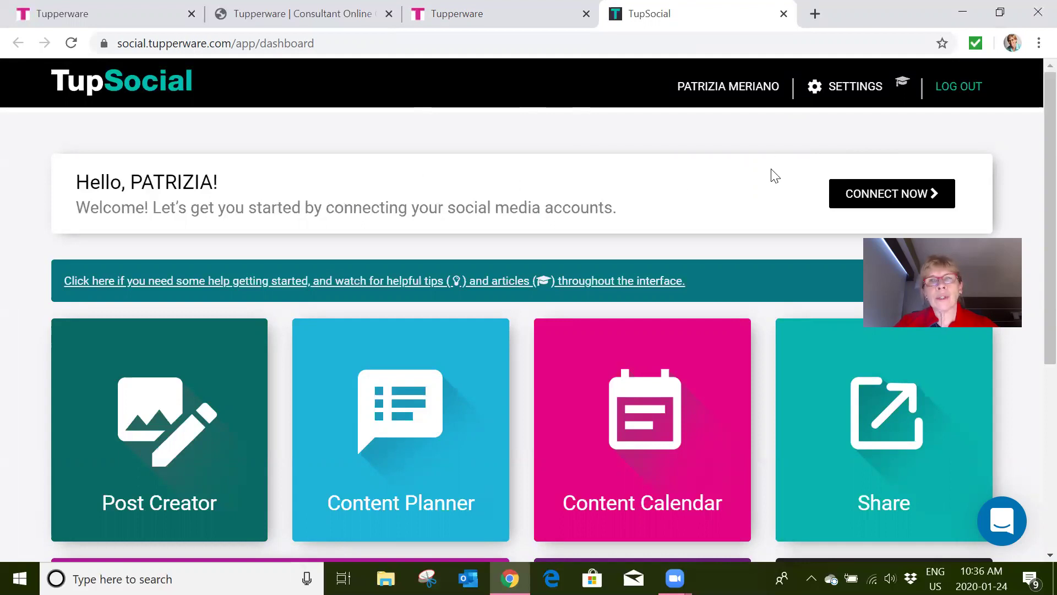
scroll(770, 185, down, 2)
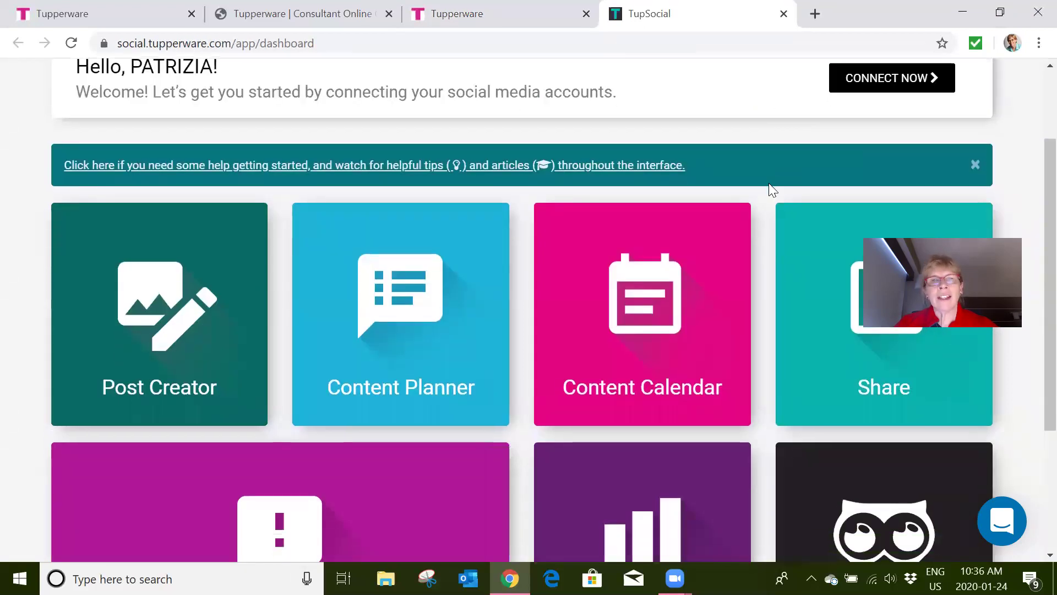
scroll(769, 185, down, 2)
scroll(768, 182, down, 2)
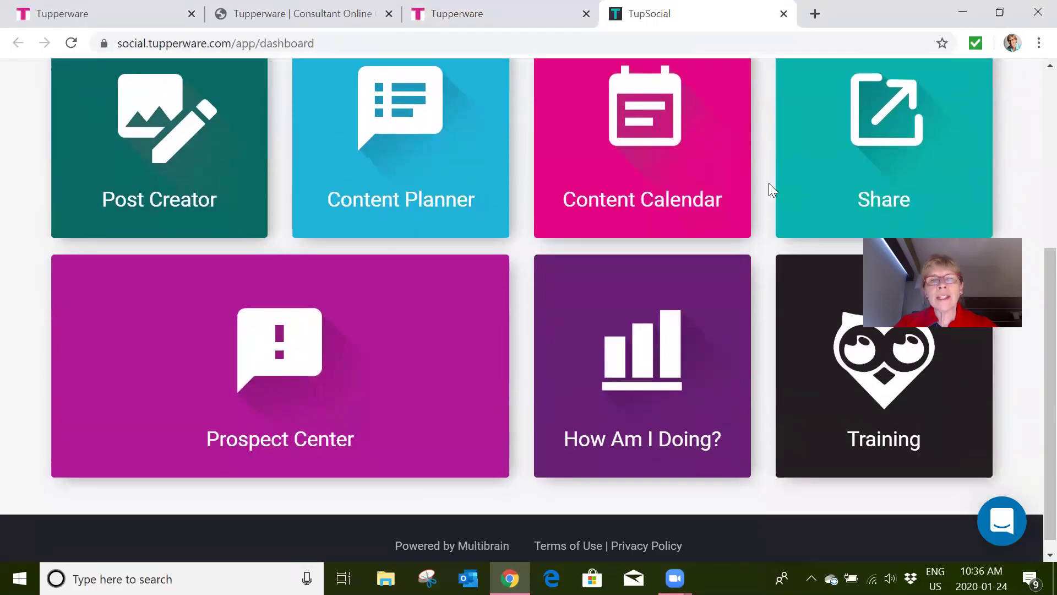
scroll(768, 183, up, 1)
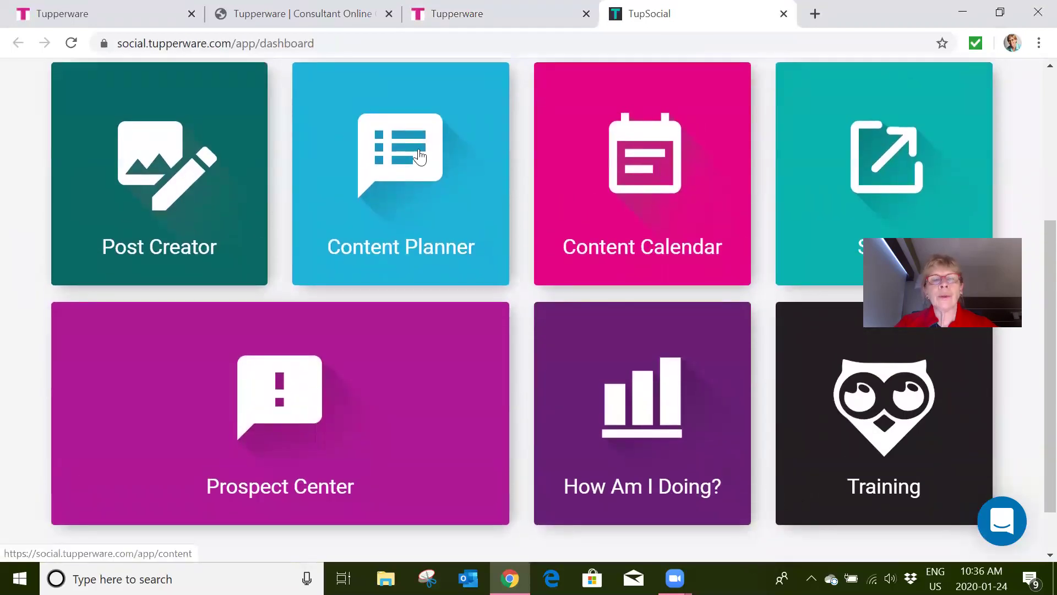
- Open the Content Planner and bring up the Current Brochure & Offers tile's link options
click(418, 157)
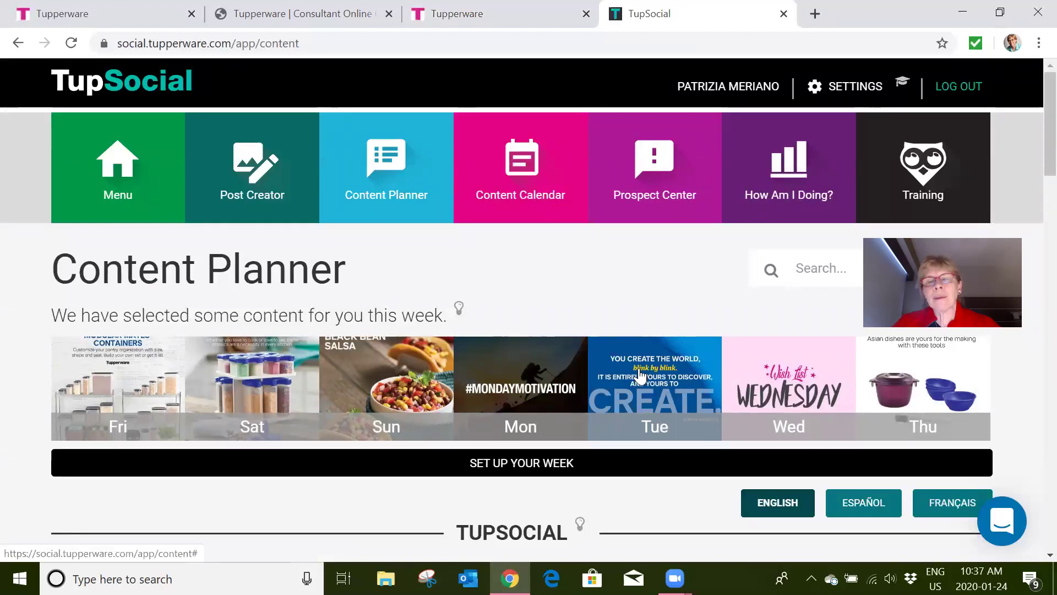
scroll(640, 376, down, 9)
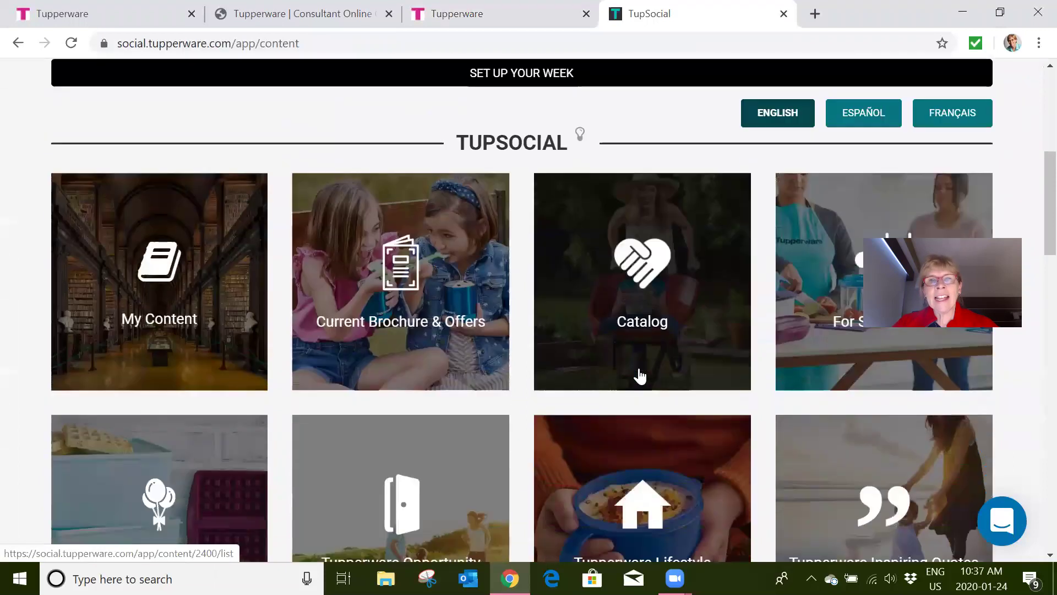
scroll(639, 376, down, 3)
scroll(640, 376, up, 3)
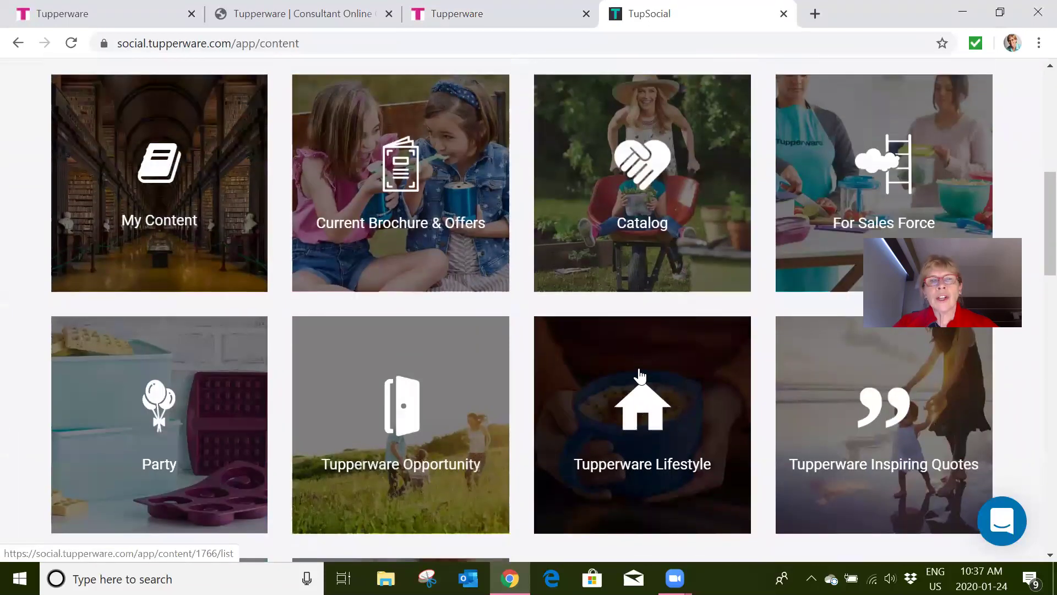
scroll(639, 368, up, 1)
right_click(404, 253)
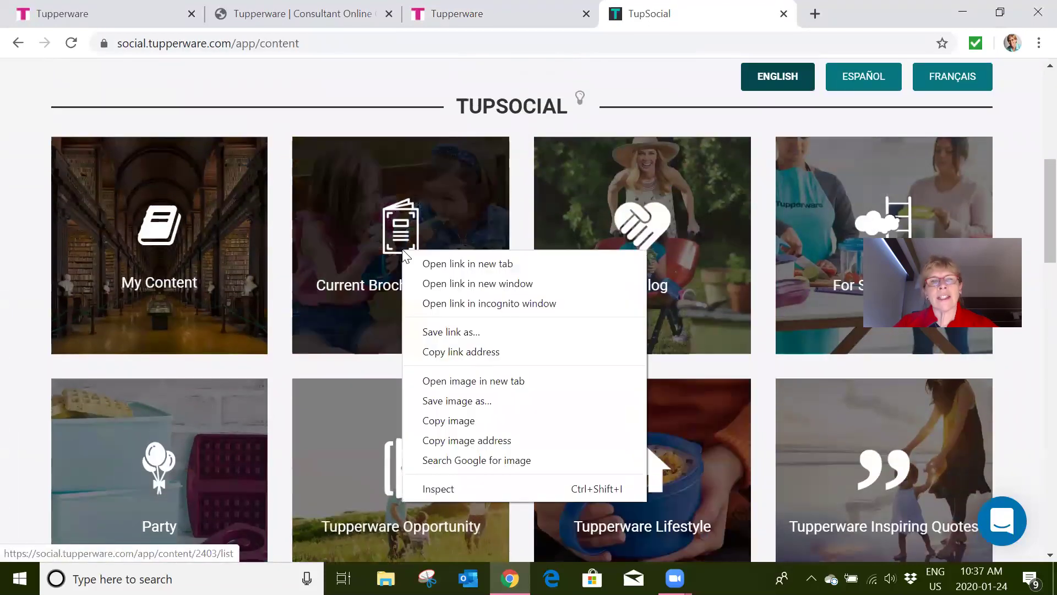
click(407, 225)
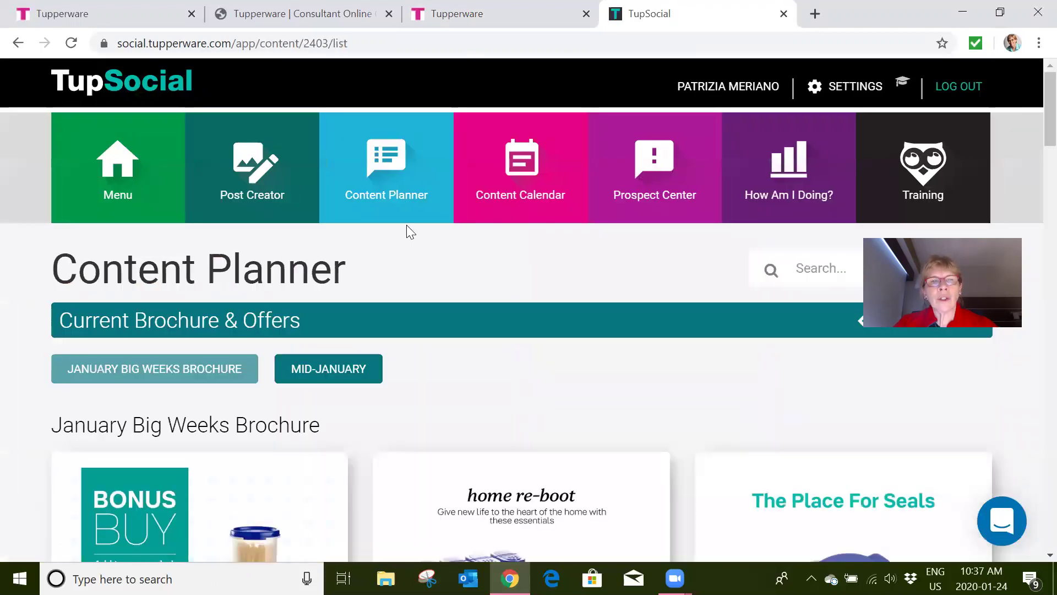
scroll(621, 388, down, 4)
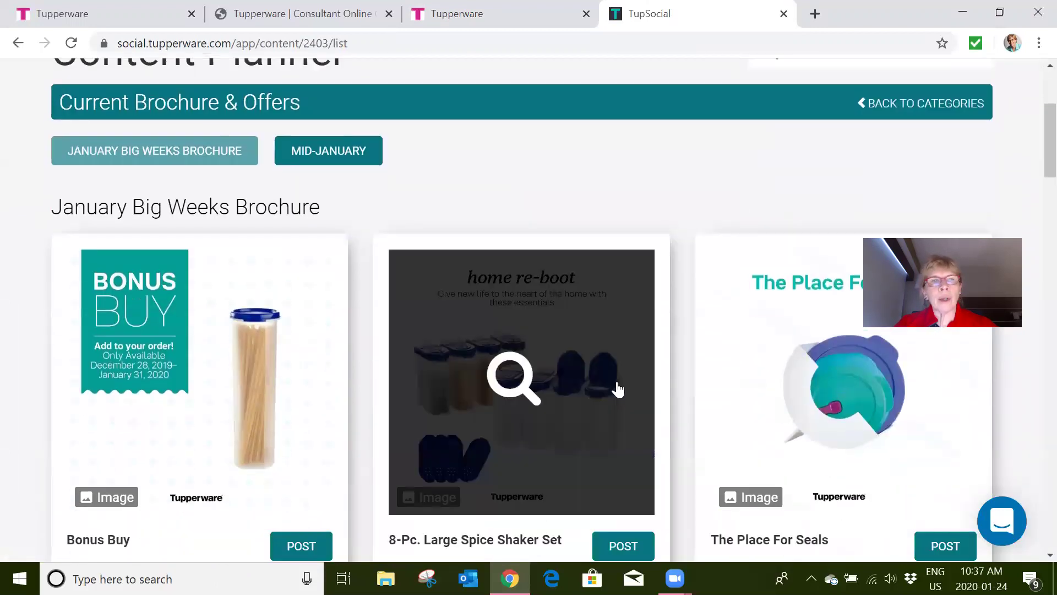
scroll(657, 214, down, 2)
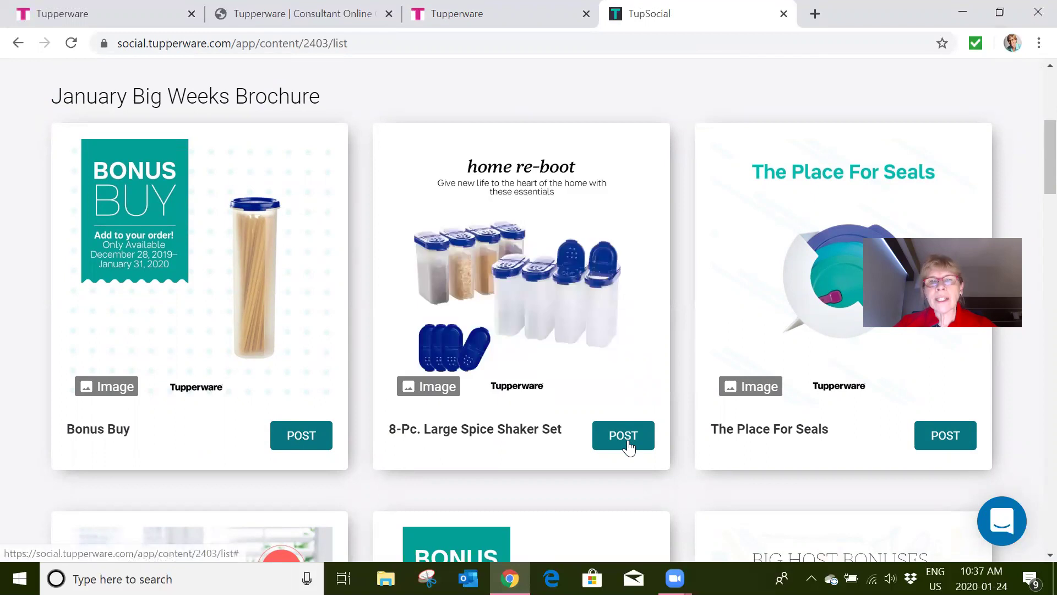
click(627, 447)
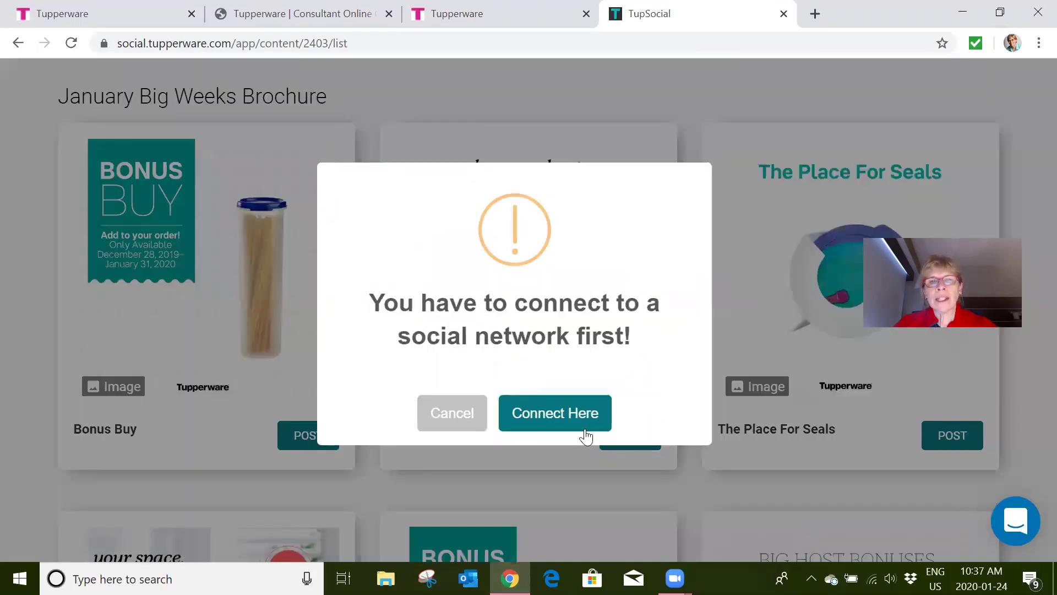
click(460, 422)
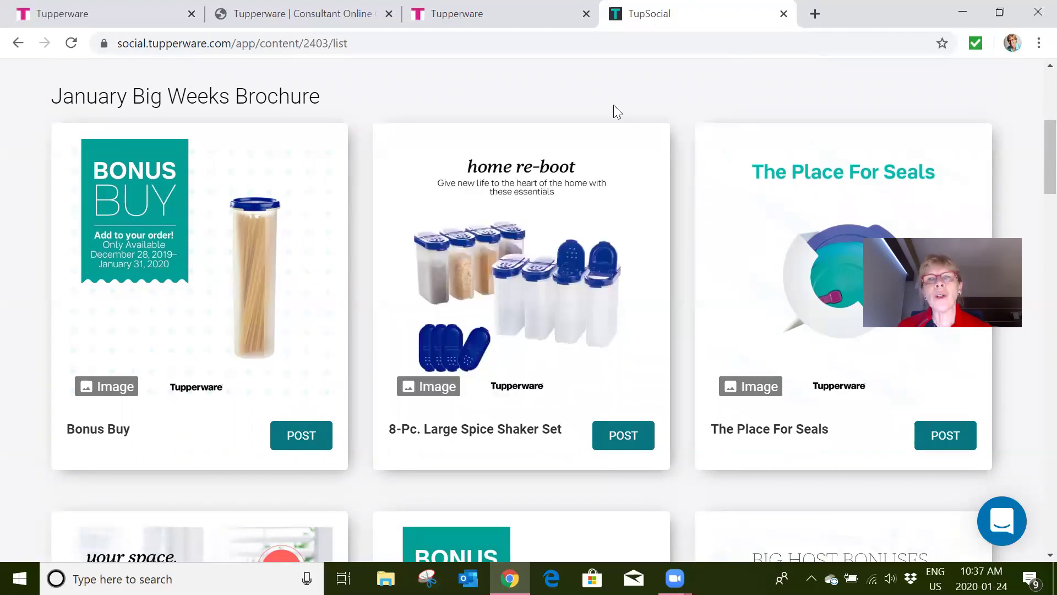
scroll(615, 110, up, 2)
scroll(613, 105, up, 3)
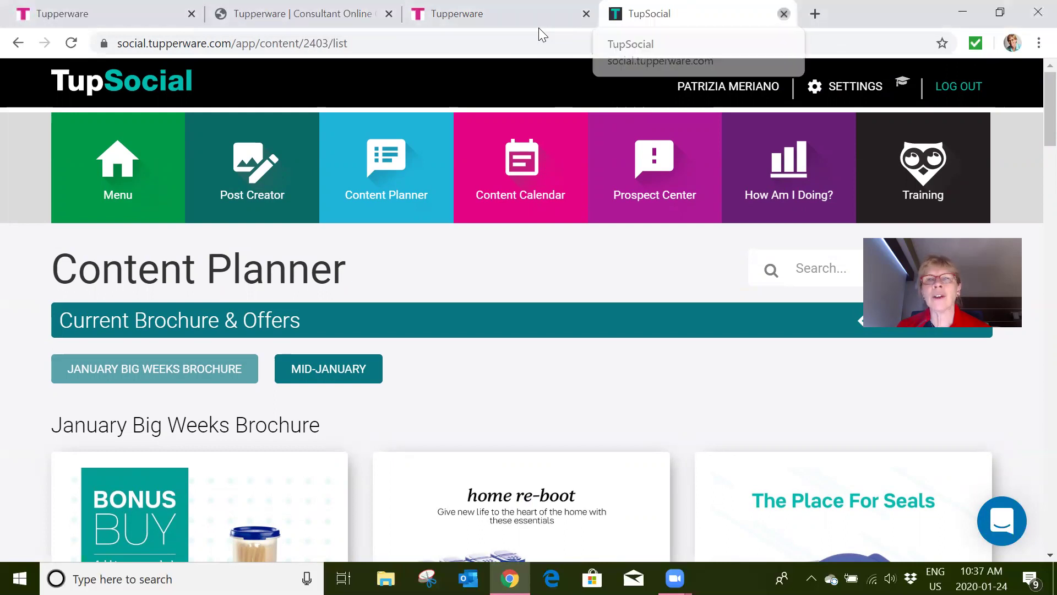
- Close TupSocial, return to the Sales Force Website library, and open the For You category
key(ctrl+w)
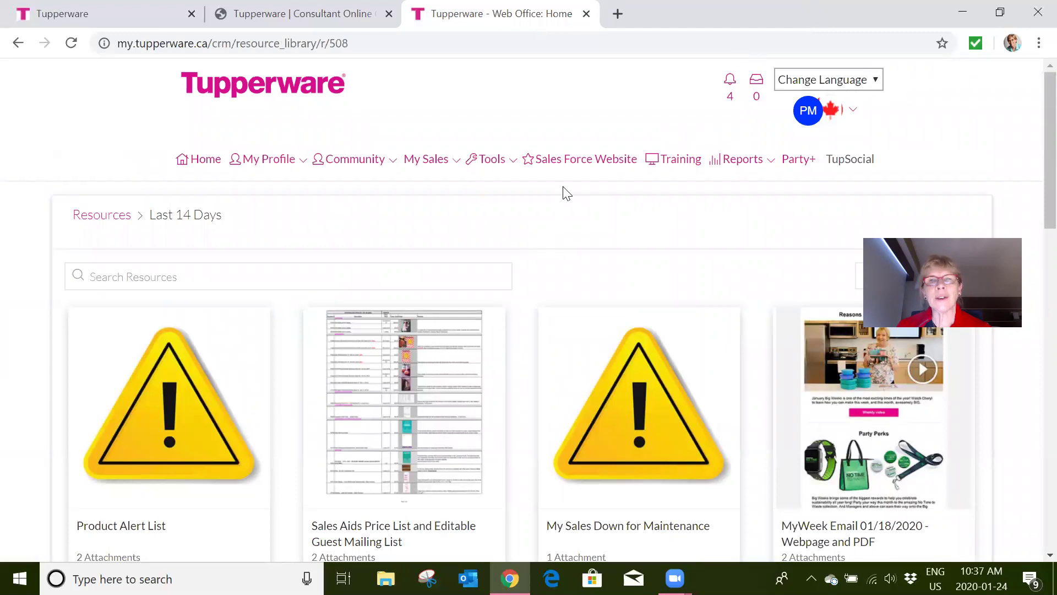
click(580, 168)
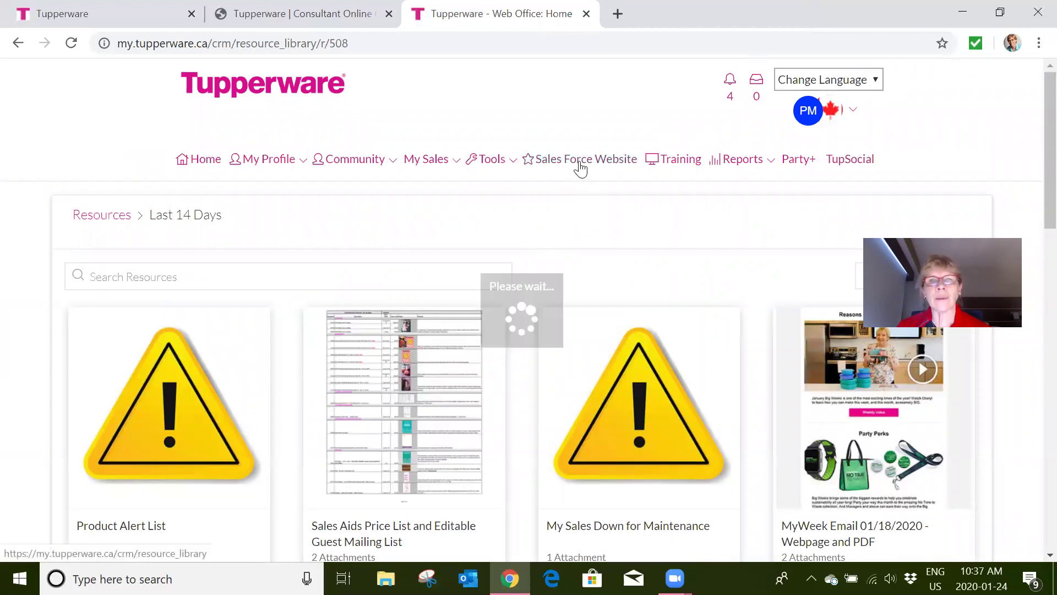
scroll(549, 293, down, 10)
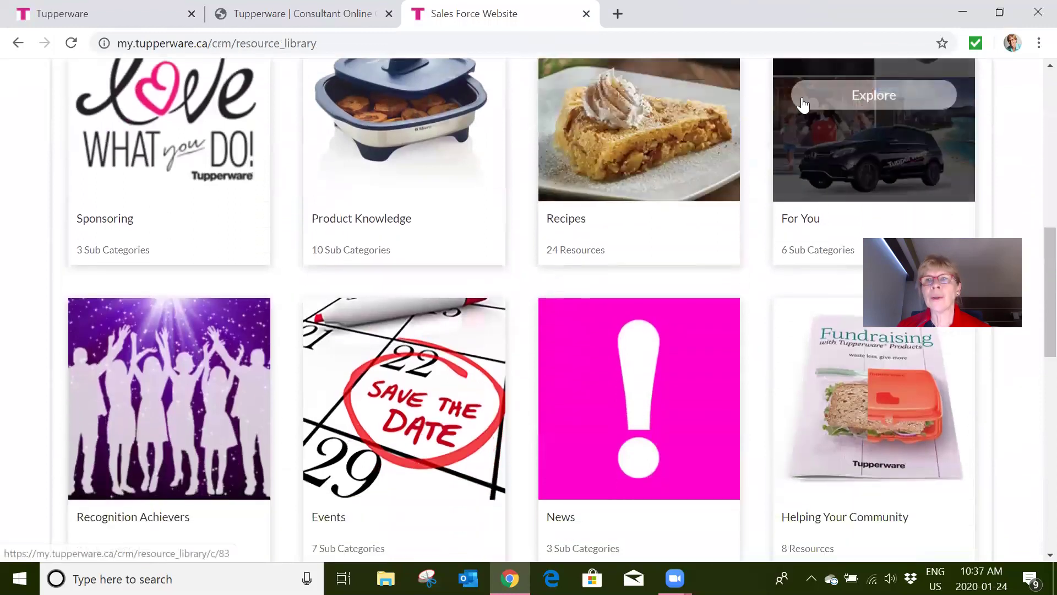
click(804, 100)
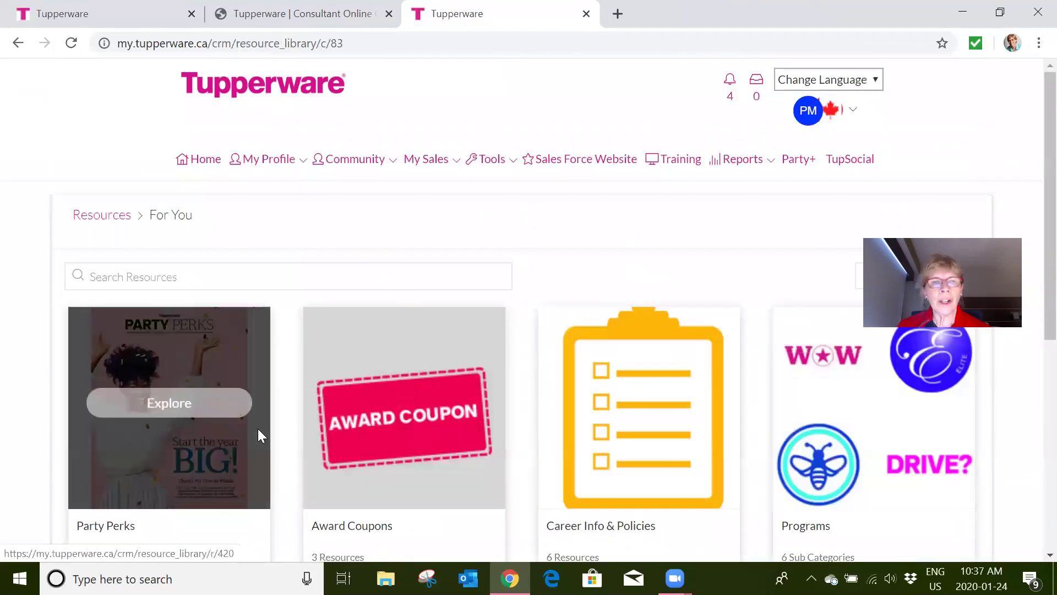
scroll(419, 424, down, 1)
scroll(420, 422, down, 6)
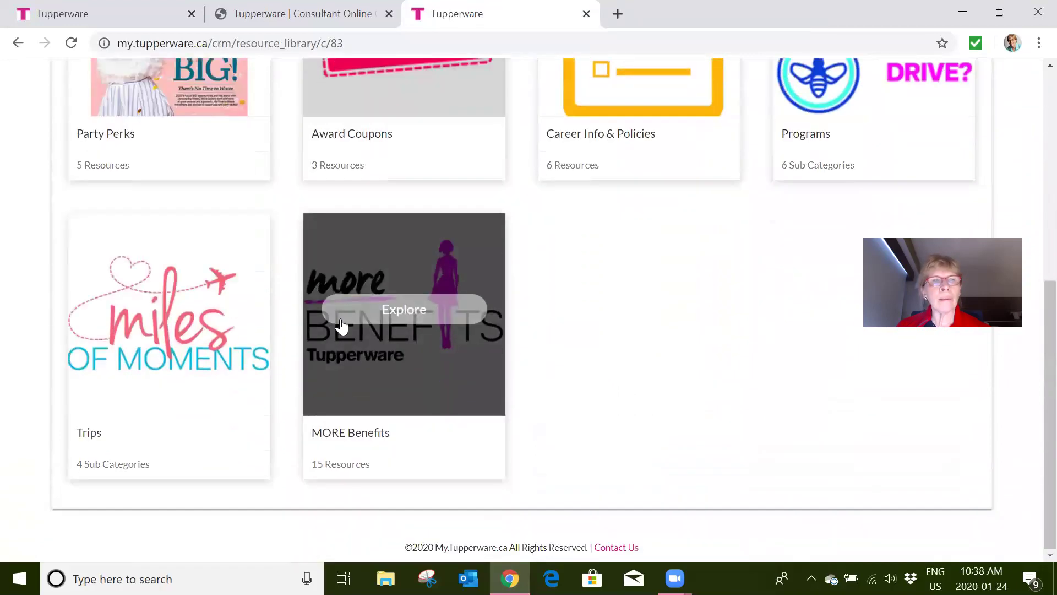
- Open MORE Benefits and browse the Staples, Vistaprint, Dell, Uber and Southwest Airlines savings
click(404, 320)
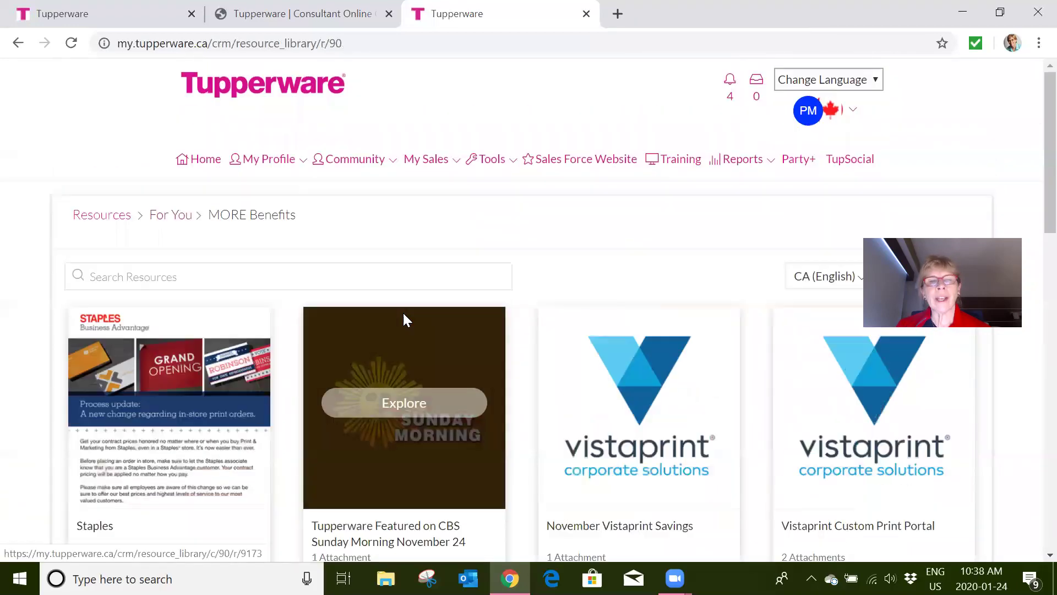
scroll(404, 318, down, 3)
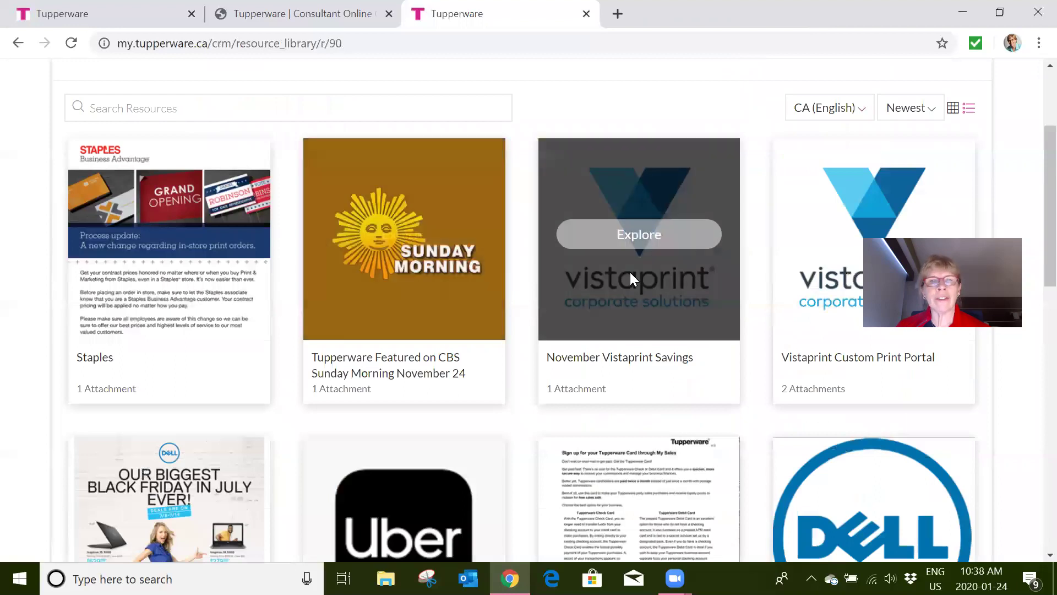
scroll(275, 257, down, 3)
mouse_move(207, 223)
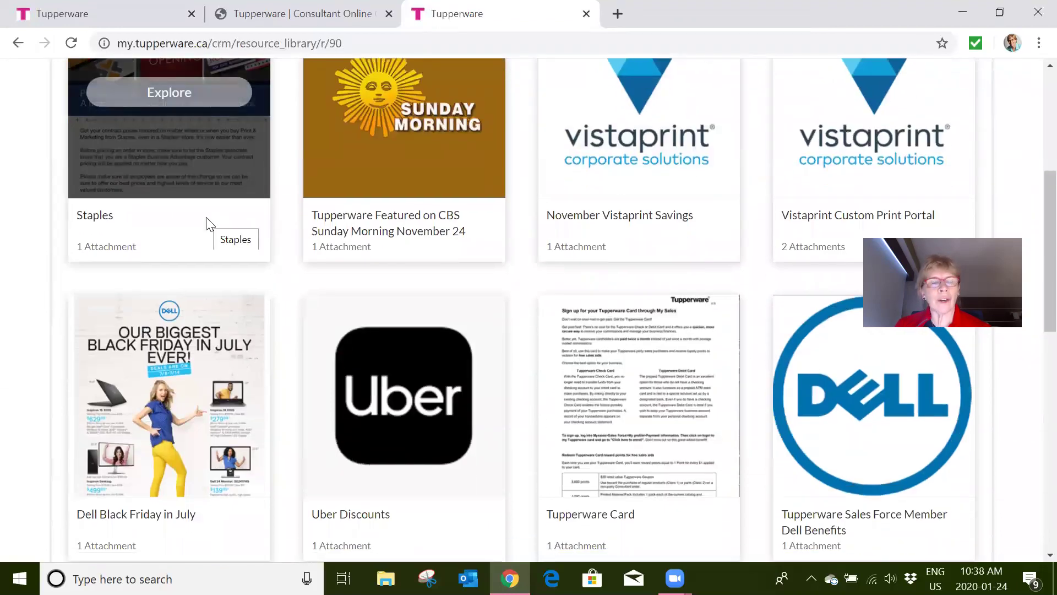
scroll(206, 217, down, 10)
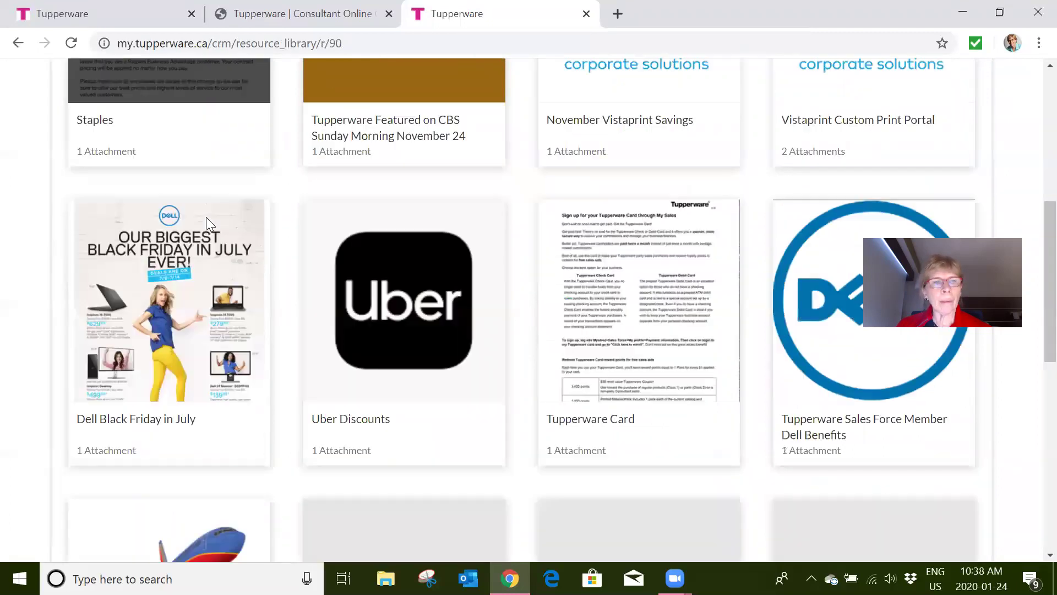
scroll(206, 217, up, 6)
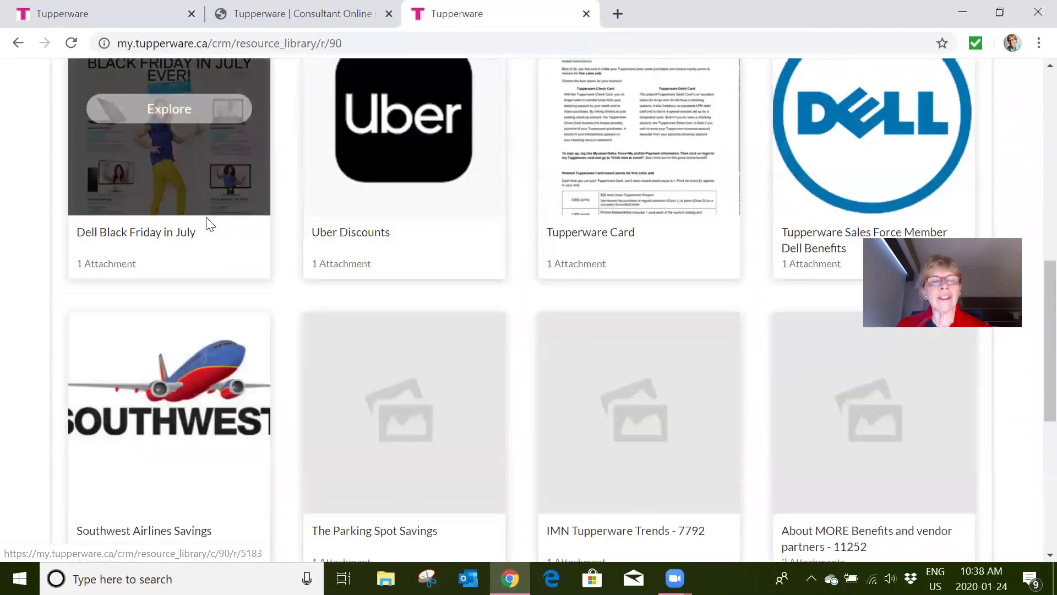
mouse_move(449, 135)
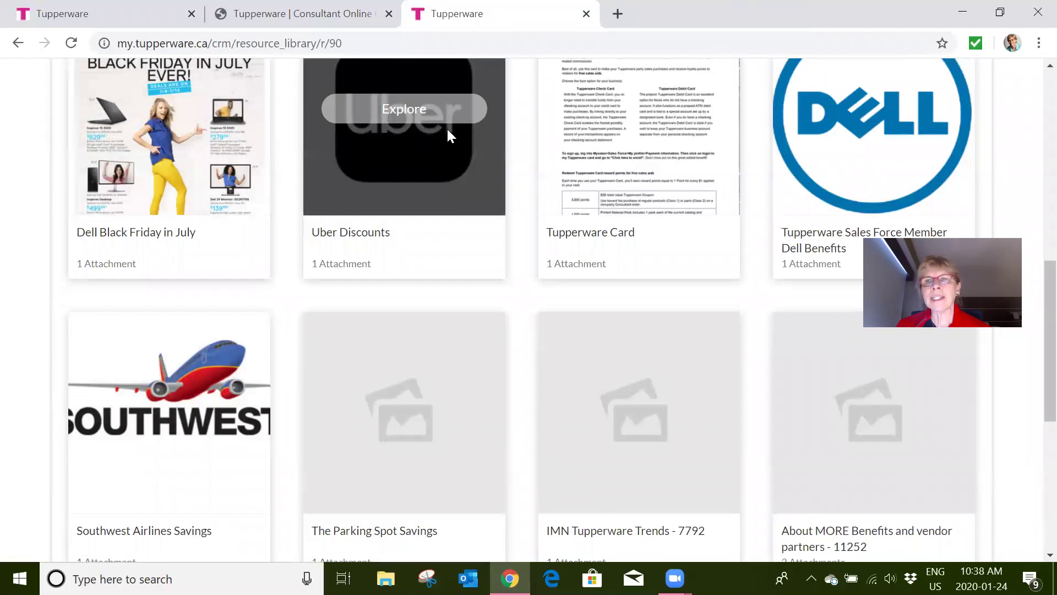
scroll(449, 135, up, 10)
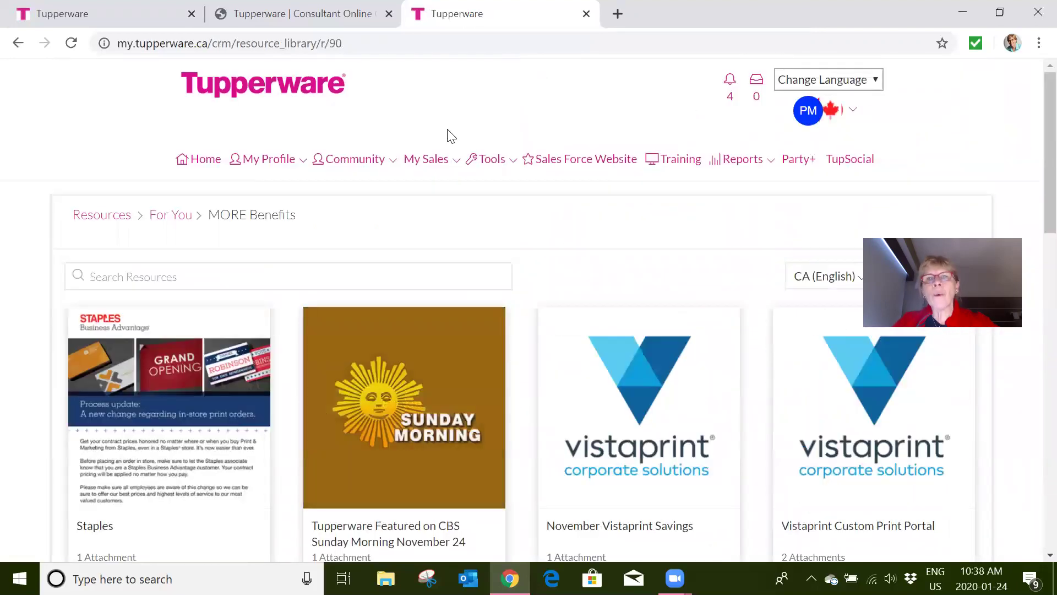